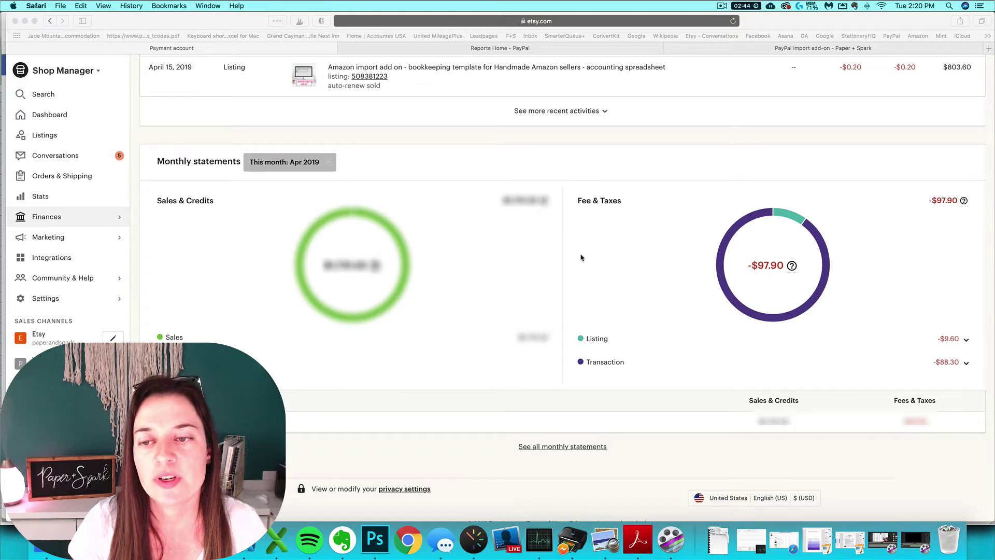
Step: Scroll down the Download Shop Data page to the listings and orders CSV export options
scroll(581, 257, down, 1)
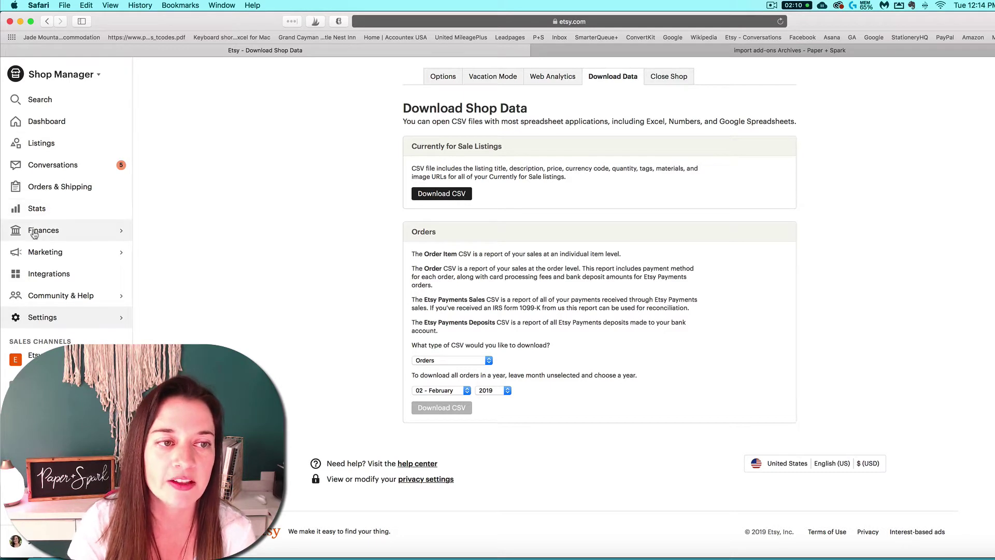
Step: Open Finances > Payment account and set Monthly statements to Last 3 months (Jan–Mar 2019)
click(63, 230)
click(62, 103)
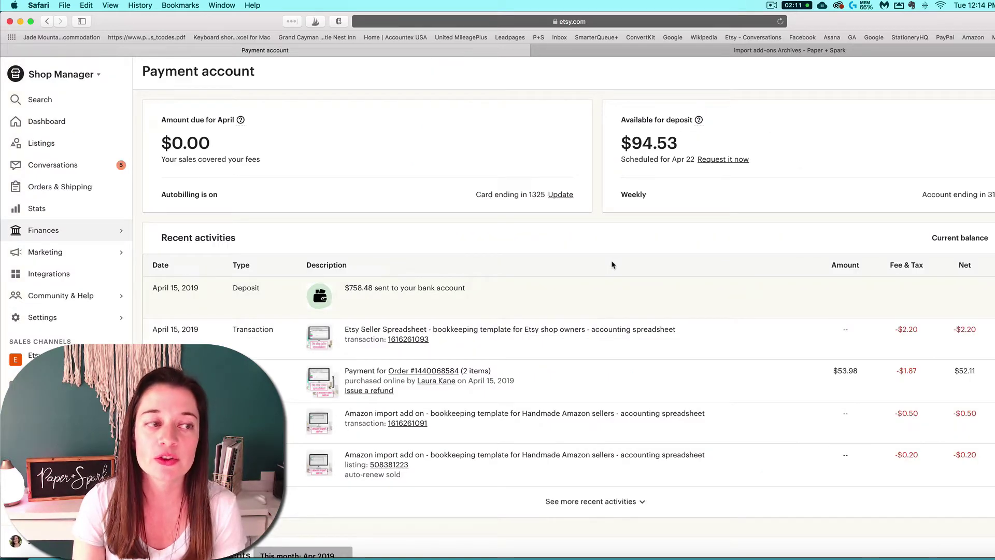
scroll(613, 265, down, 5)
scroll(612, 265, down, 7)
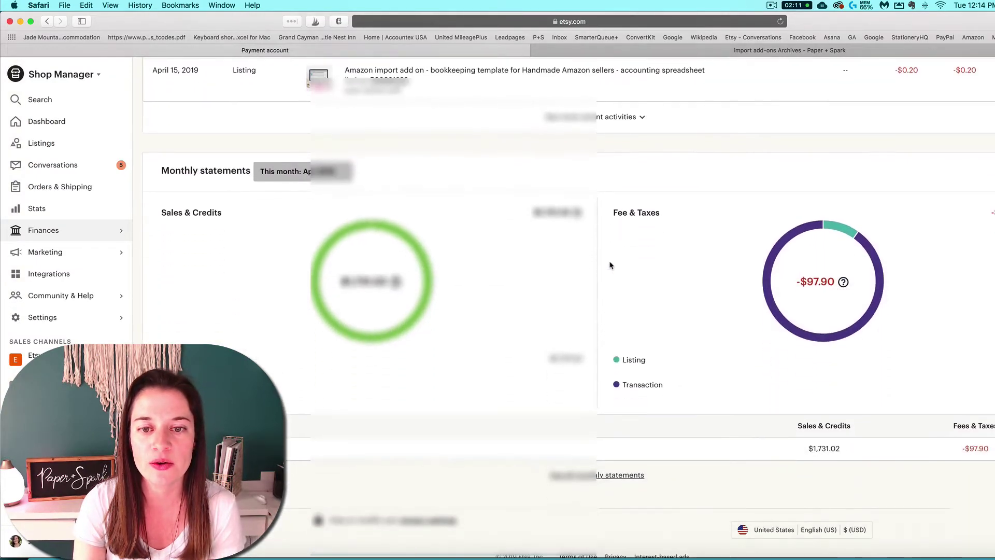
click(303, 170)
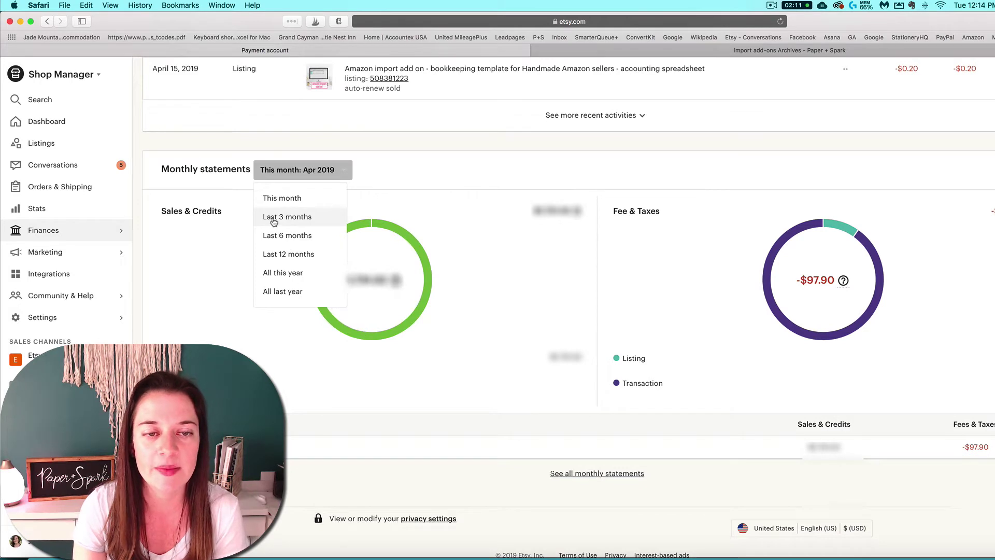
click(283, 219)
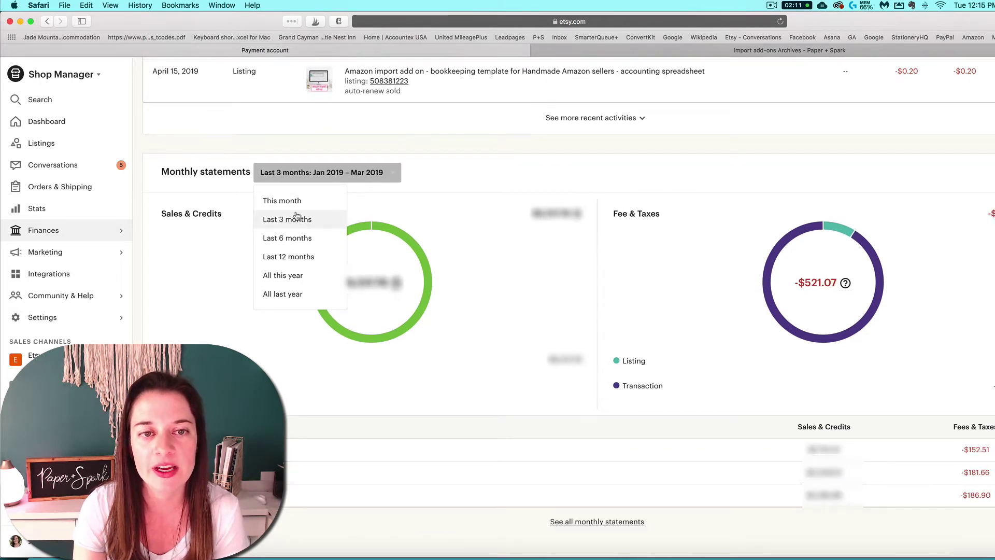
click(270, 222)
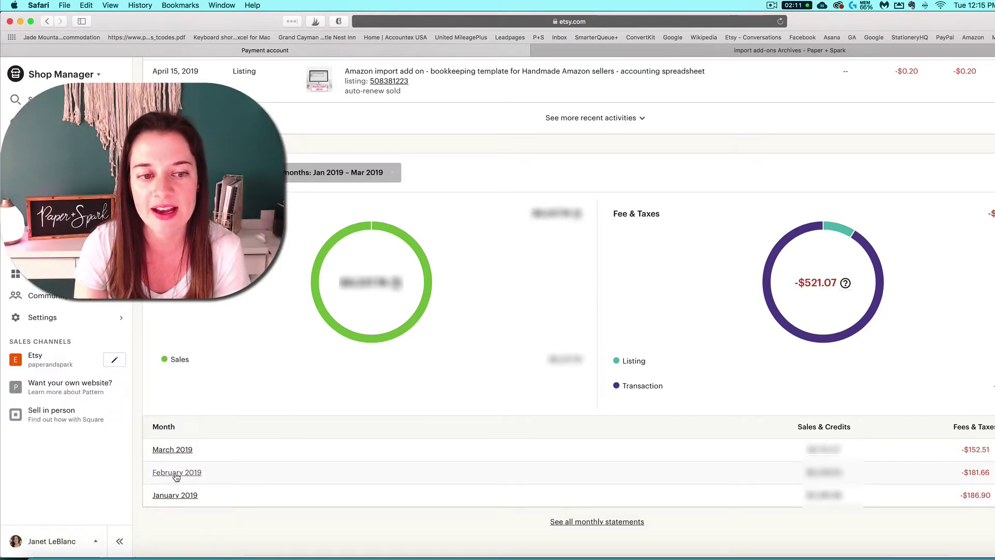
Step: Open the February 2019 statement showing -$181.66 fees and taxes, then switch to the Excel spreadsheet
click(173, 473)
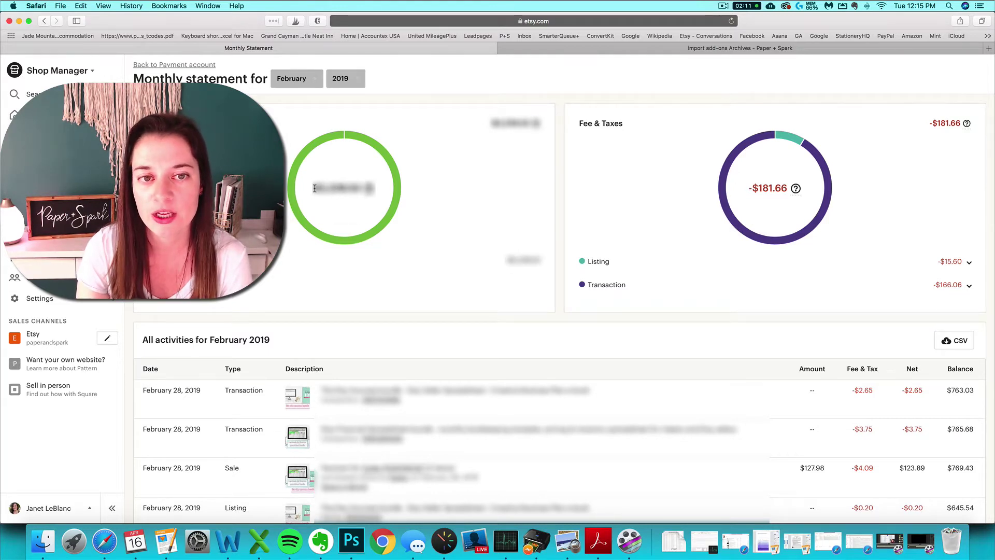
double_click(357, 186)
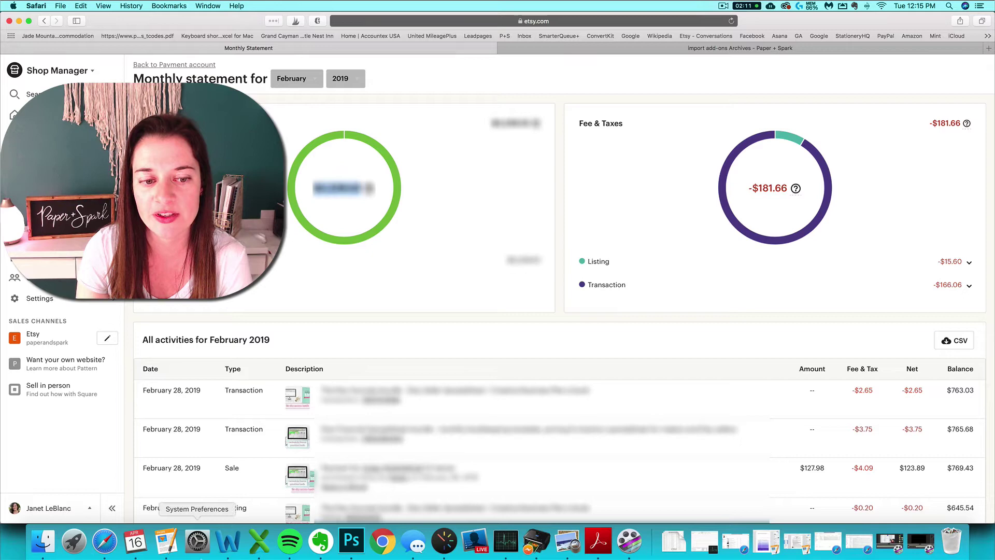
click(260, 546)
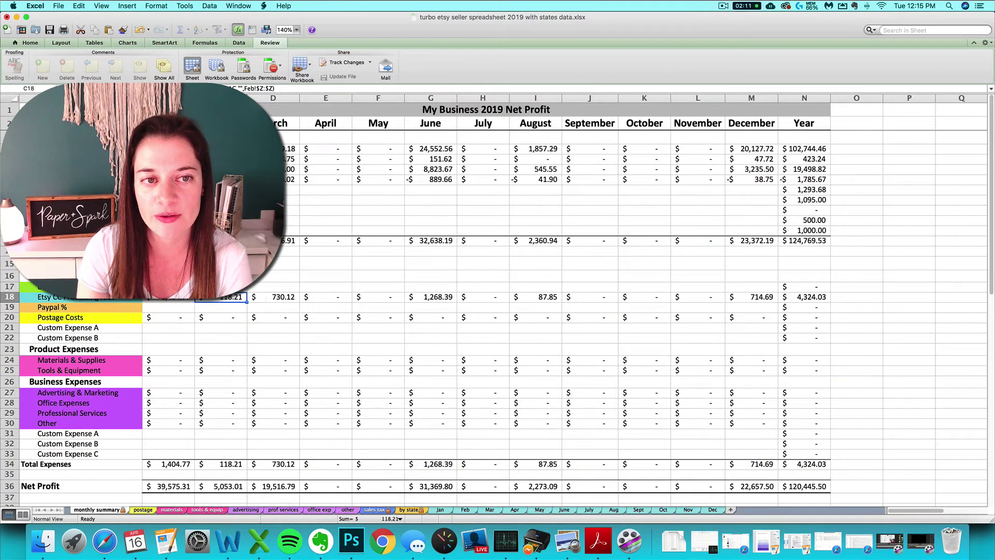
Step: Return to the Etsy February 2019 statement in Safari to read its listing and transaction fees
click(105, 542)
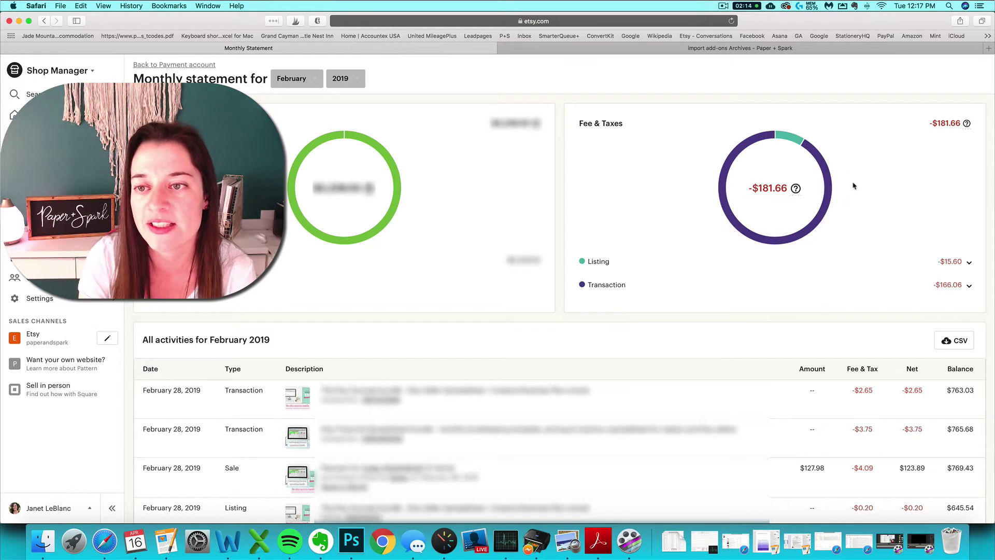
mouse_move(755, 147)
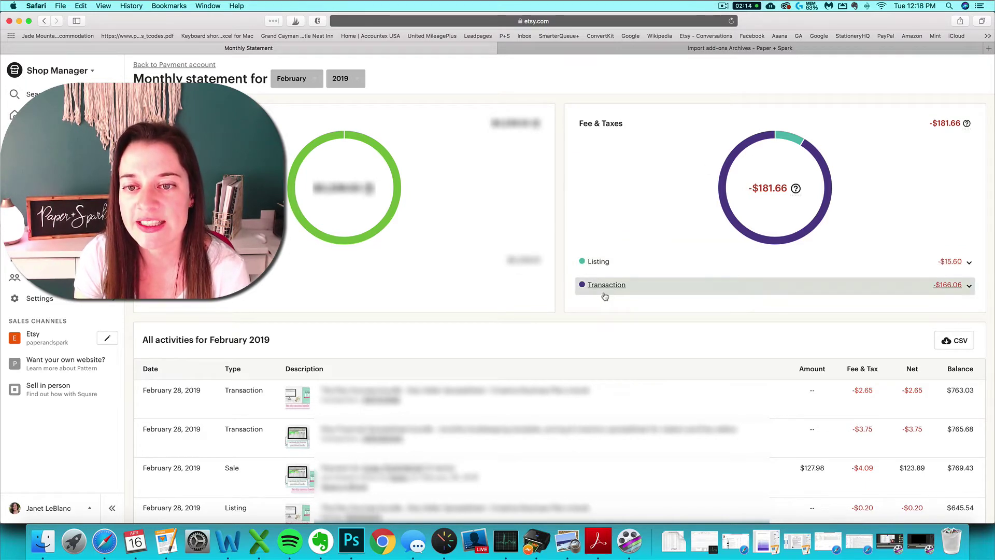
click(259, 554)
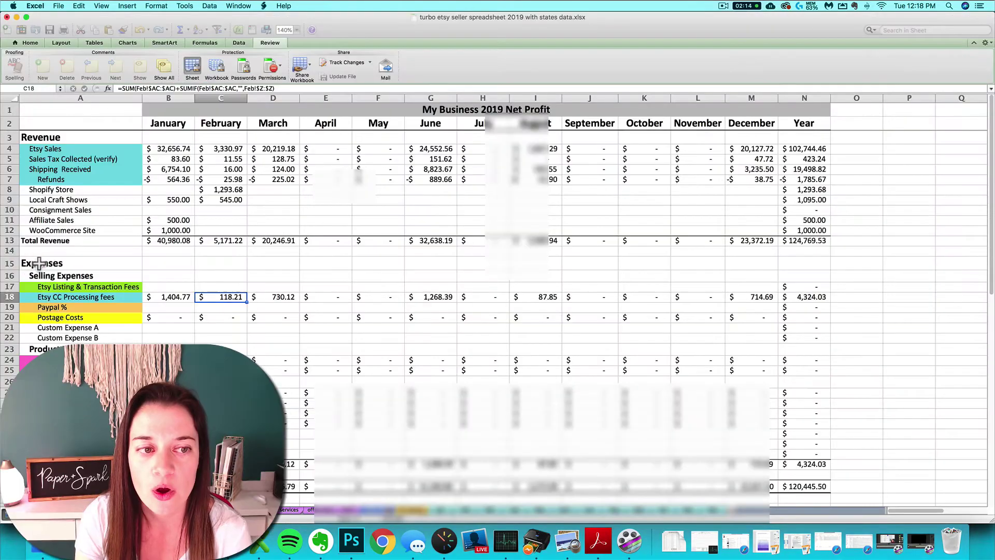
key(super+Tab)
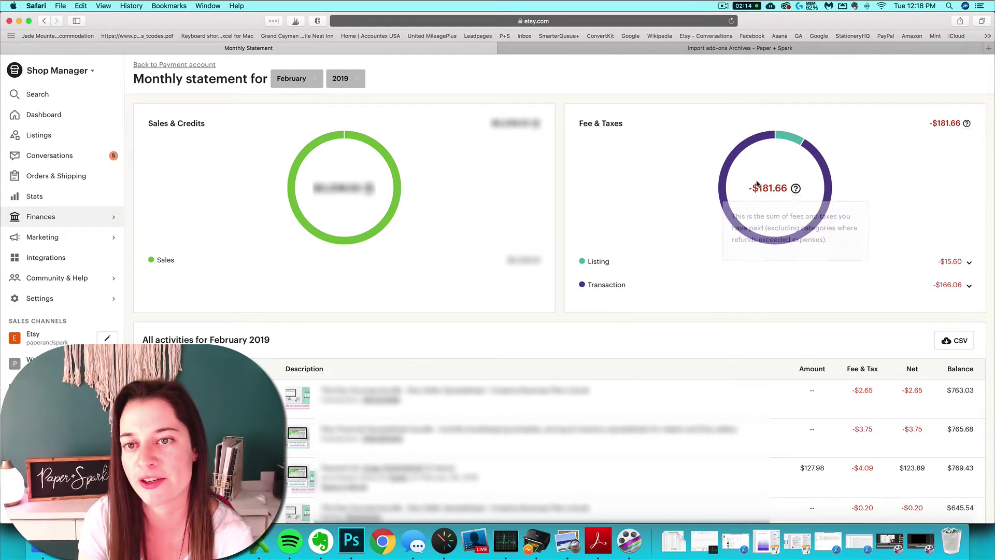
mouse_move(795, 188)
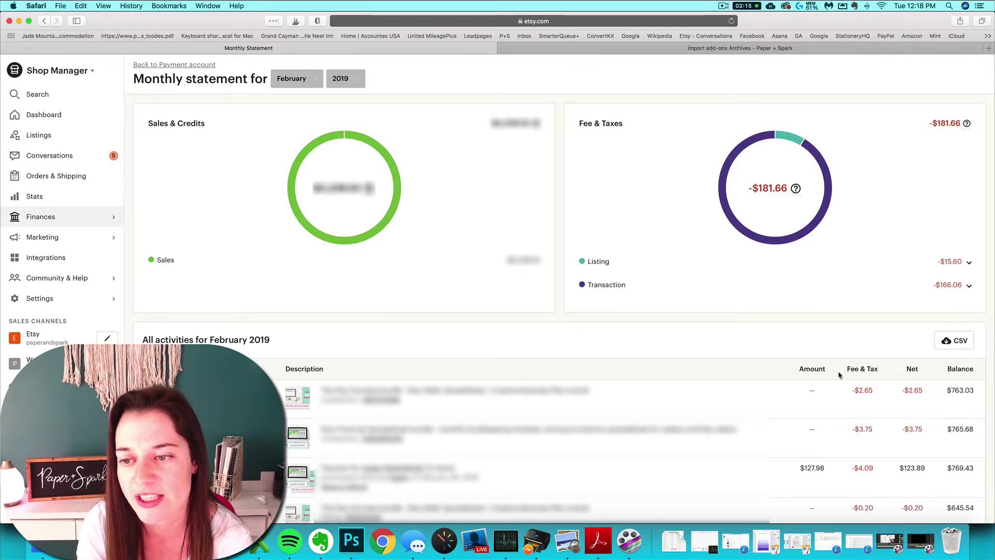
drag(210, 342, 279, 341)
Step: Download February 2019 activity as CSV and open etsy_statement_2019-2.csv from Downloads in Excel
click(221, 340)
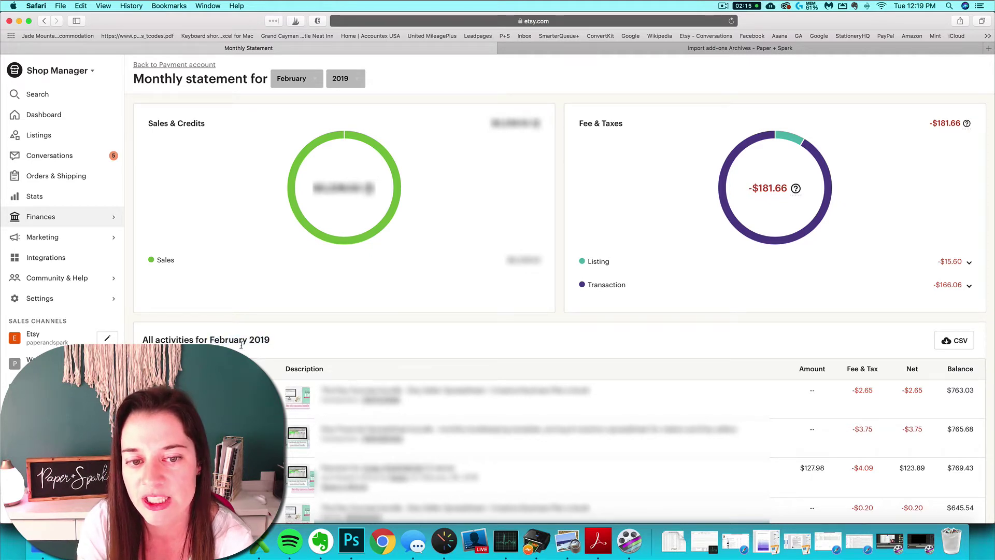
click(950, 344)
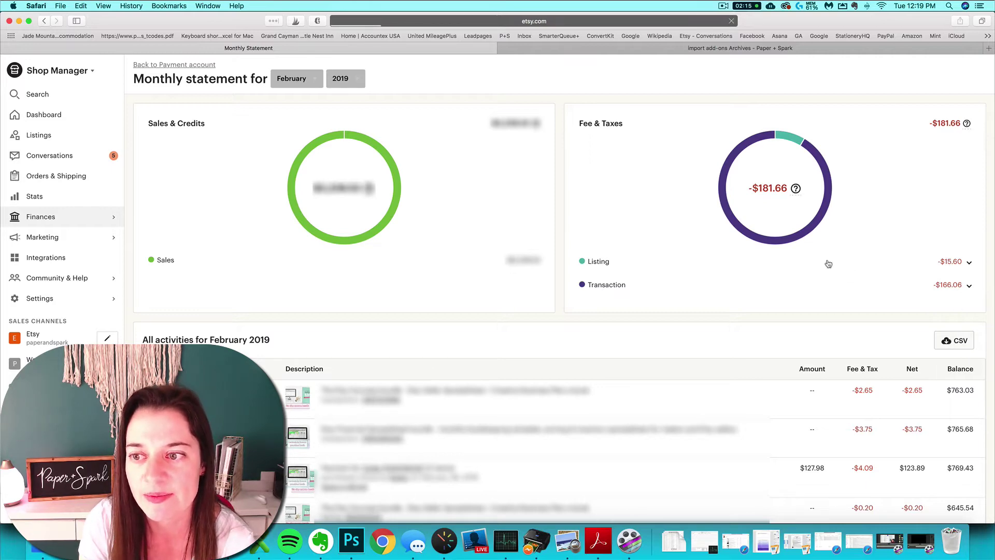
click(673, 542)
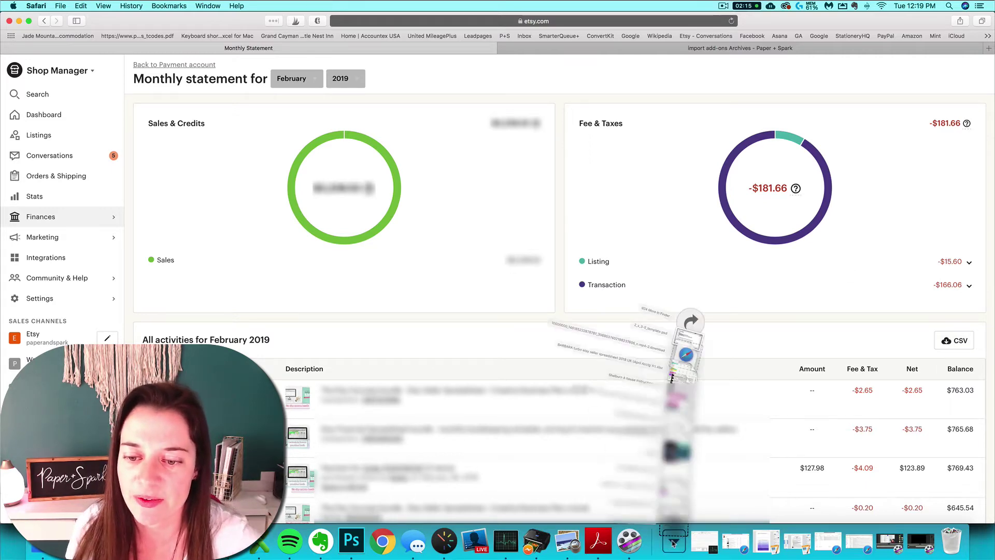
click(677, 493)
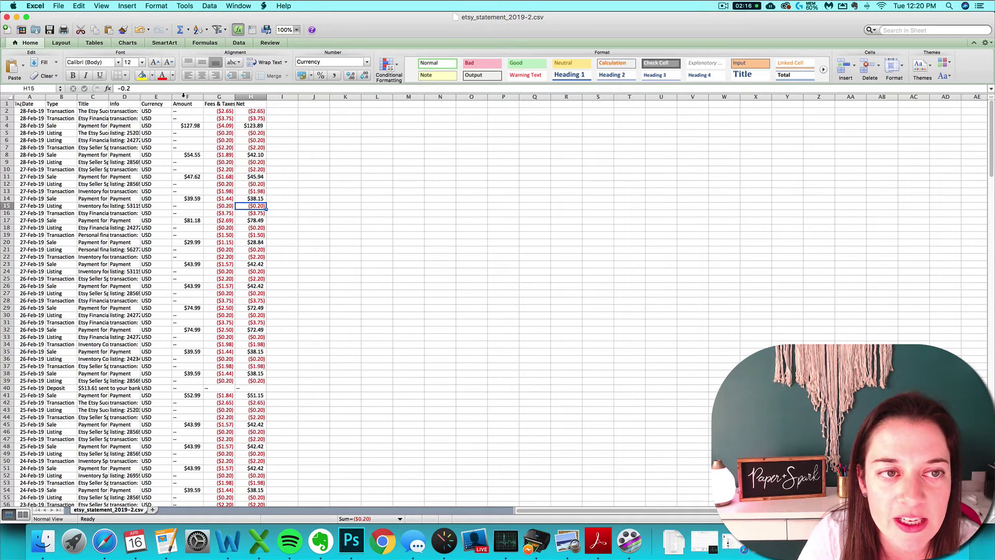
Step: Apply Accounting number format to the Amount, Fees & Taxes and Net columns F–H
drag(184, 95, 251, 97)
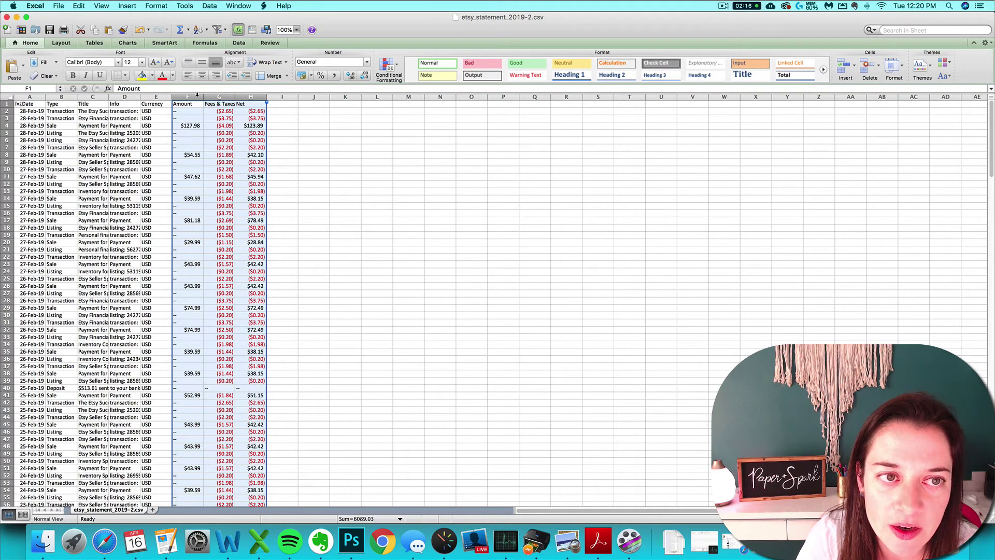
click(303, 75)
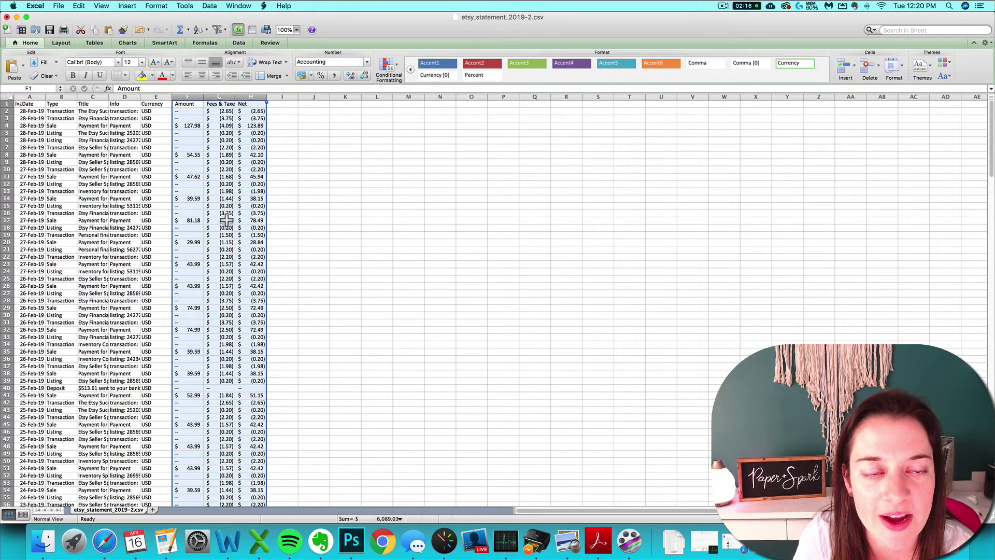
click(241, 162)
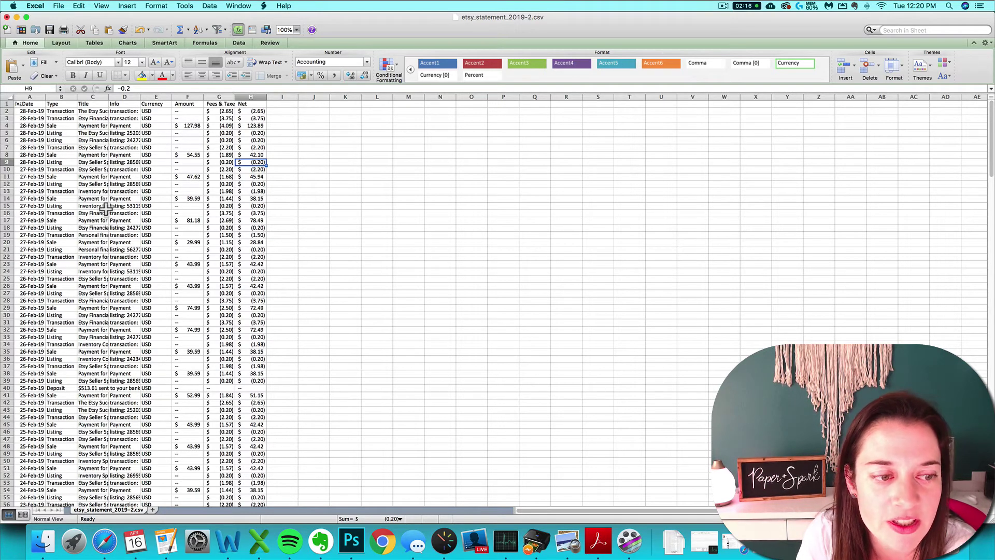
click(62, 155)
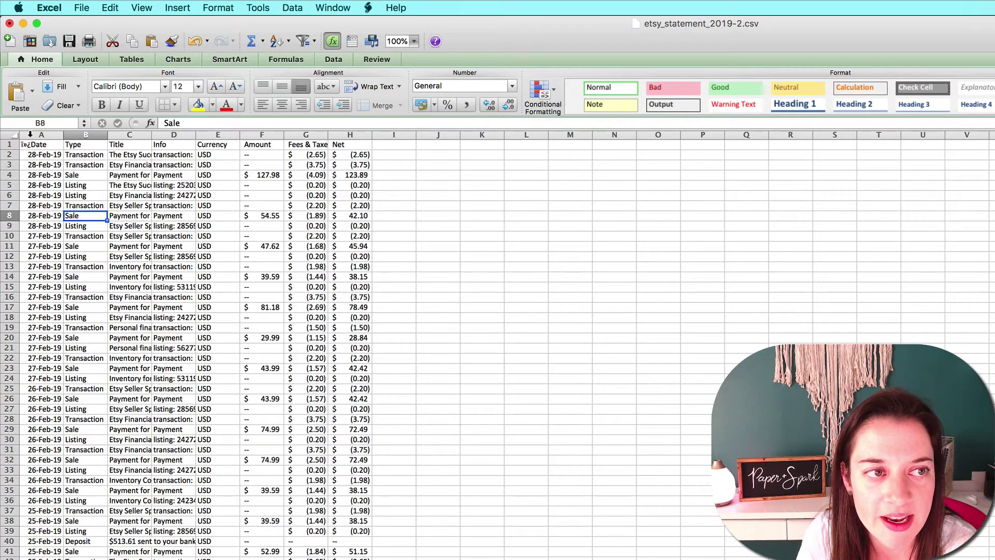
click(7, 134)
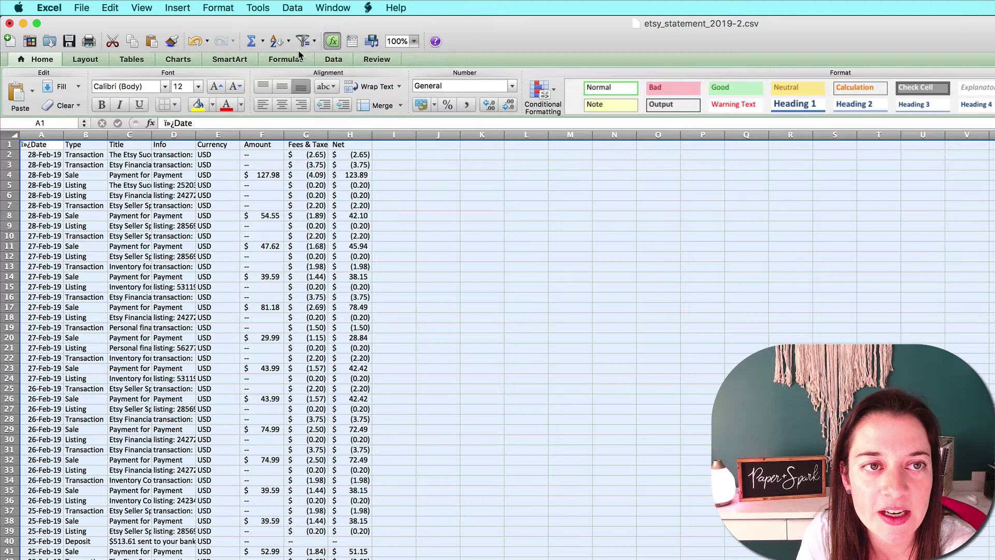
Step: Add filter dropdowns to every header column from Date to Net with Data > Filter
click(301, 45)
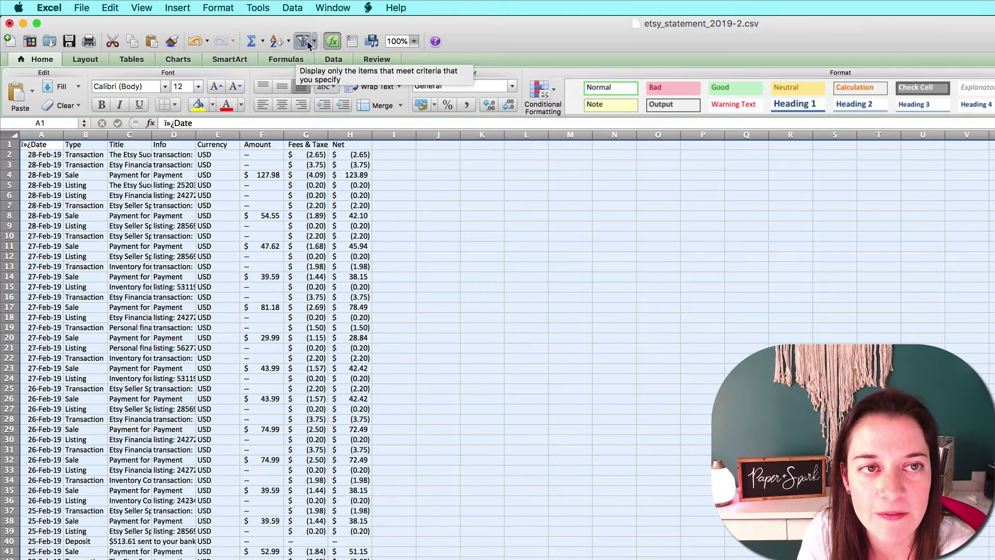
click(293, 8)
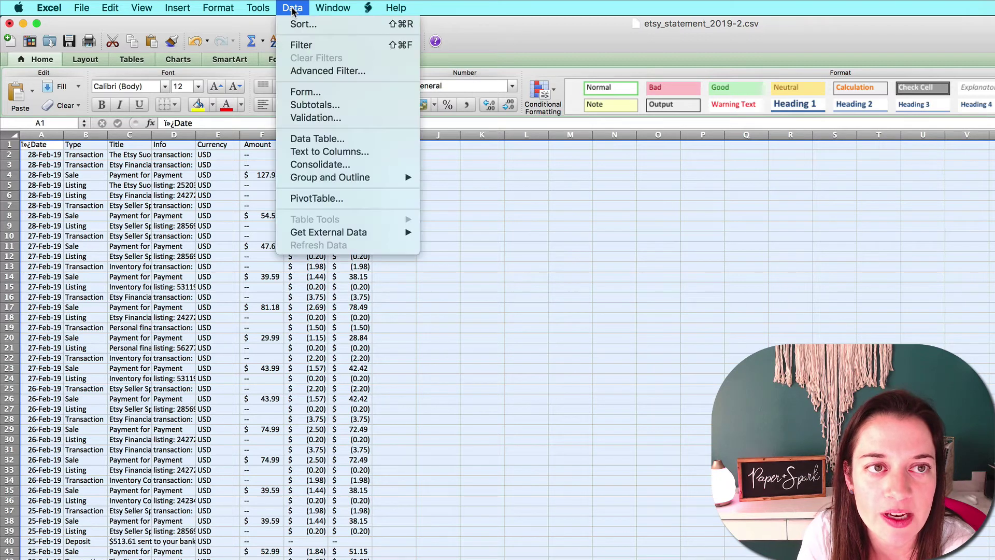
click(355, 50)
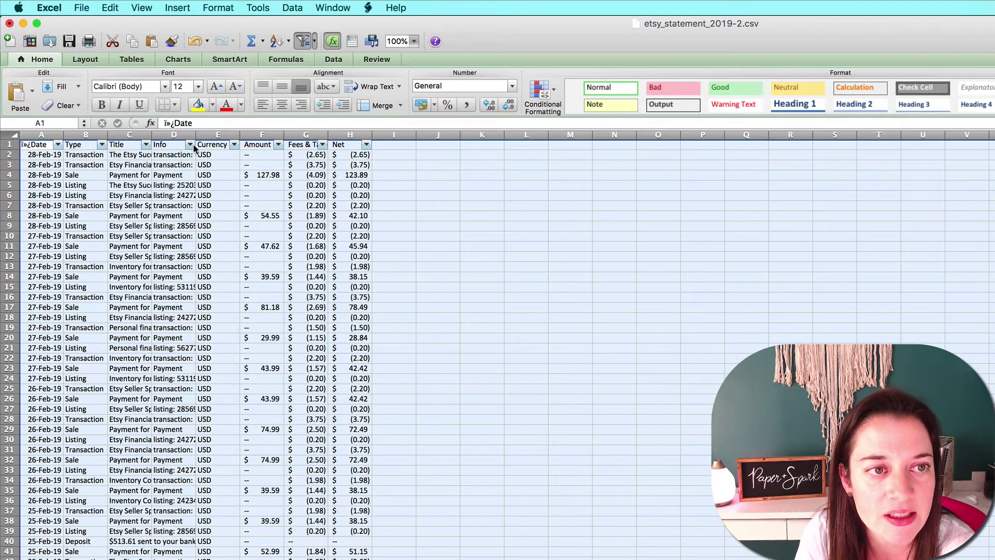
click(289, 216)
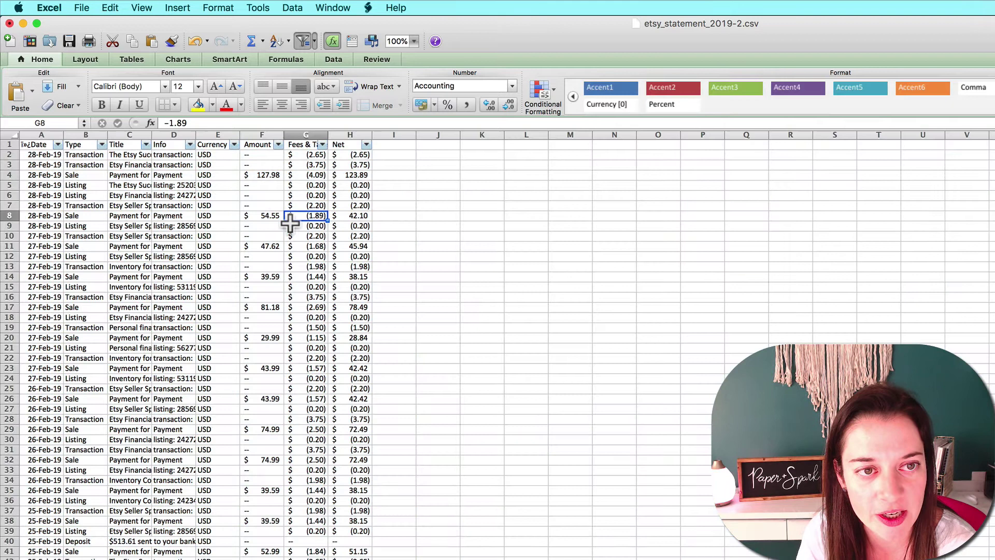
Step: Sort the statement by Type ascending, Deposit first then Listing, keeping all types shown
click(102, 145)
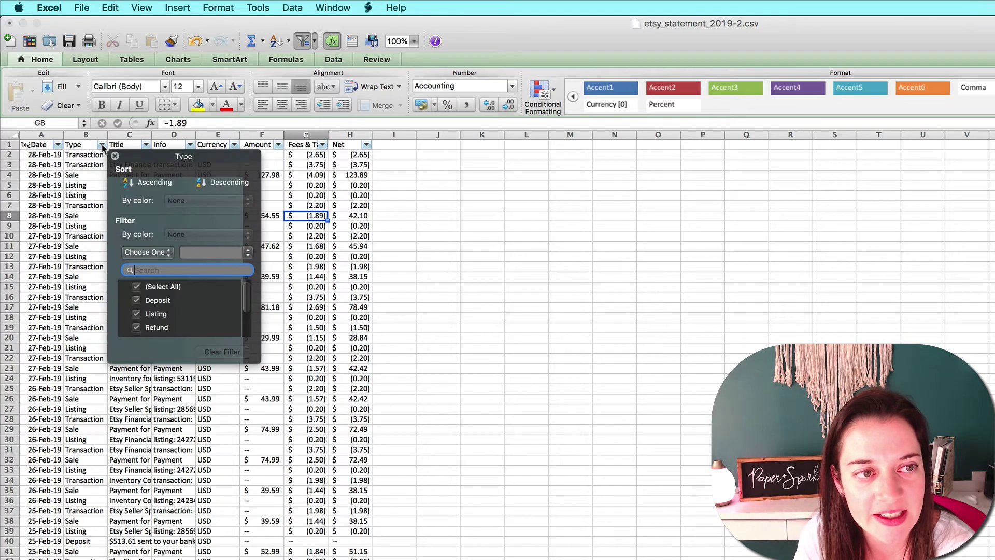
click(150, 182)
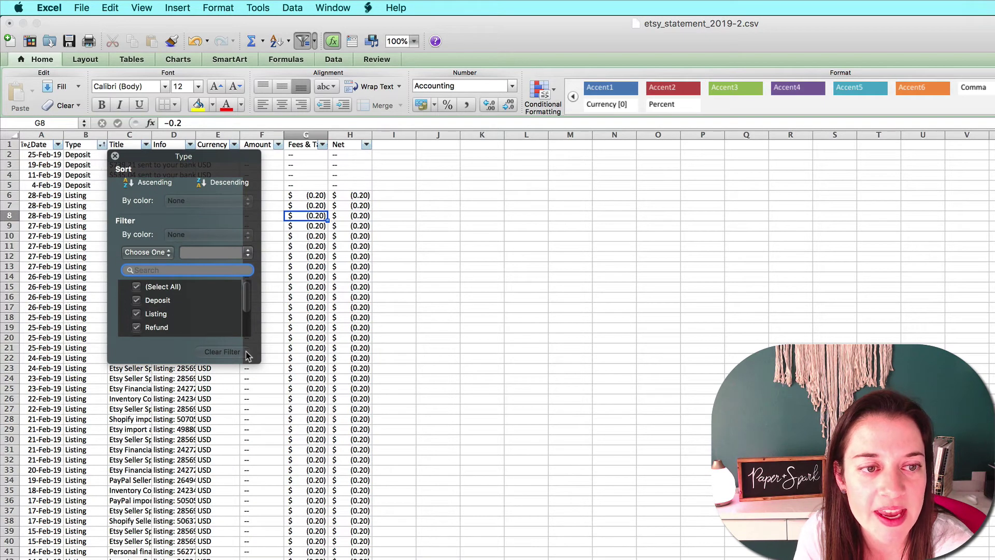
drag(309, 382, 438, 471)
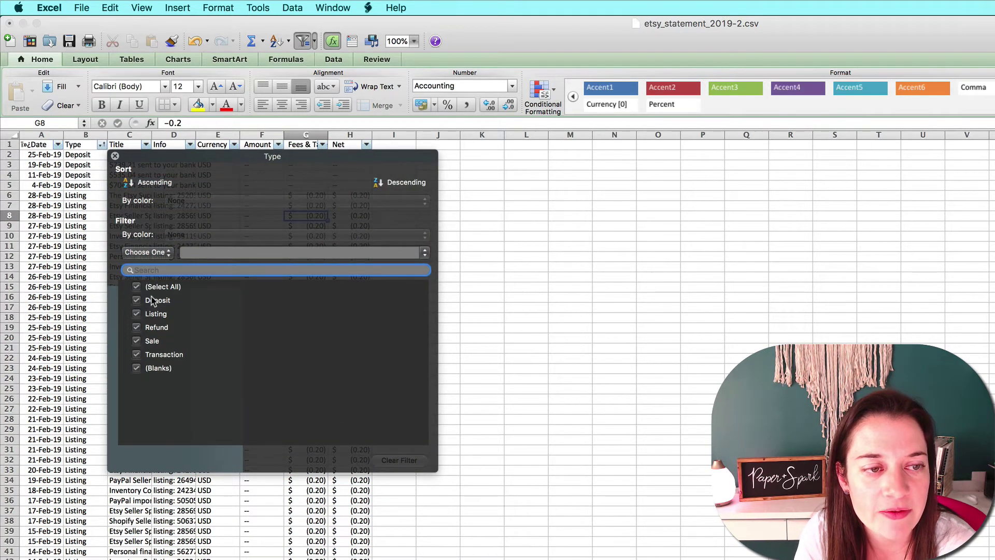
click(137, 287)
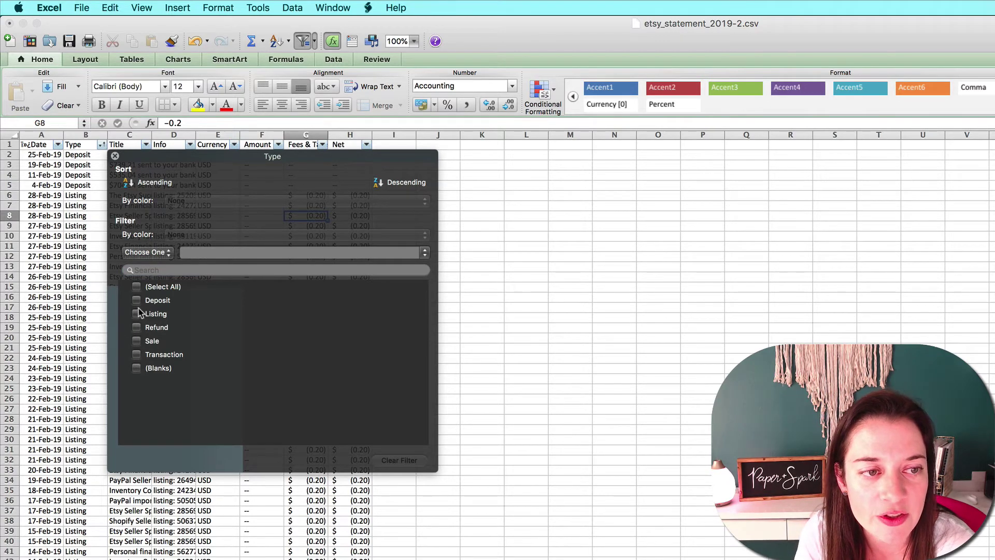
click(136, 300)
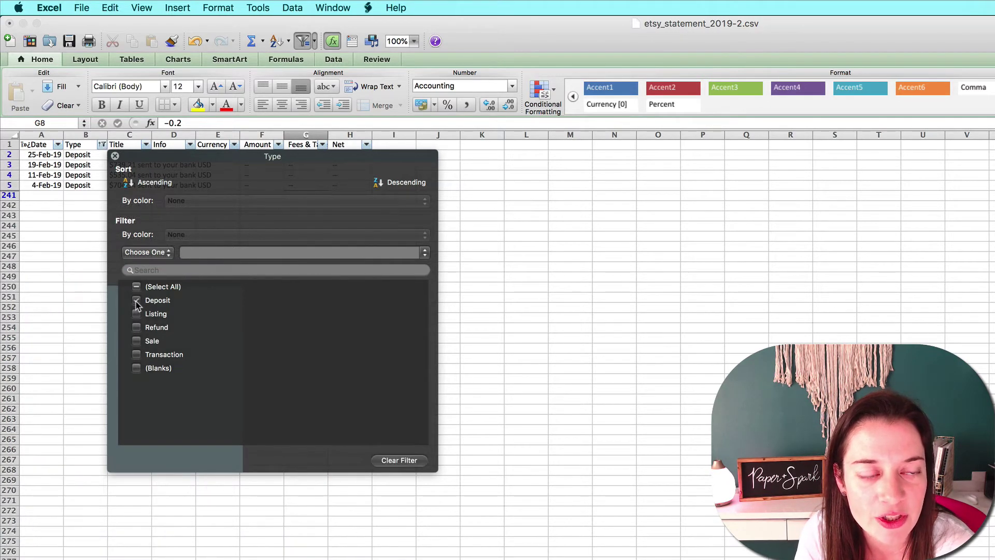
click(137, 315)
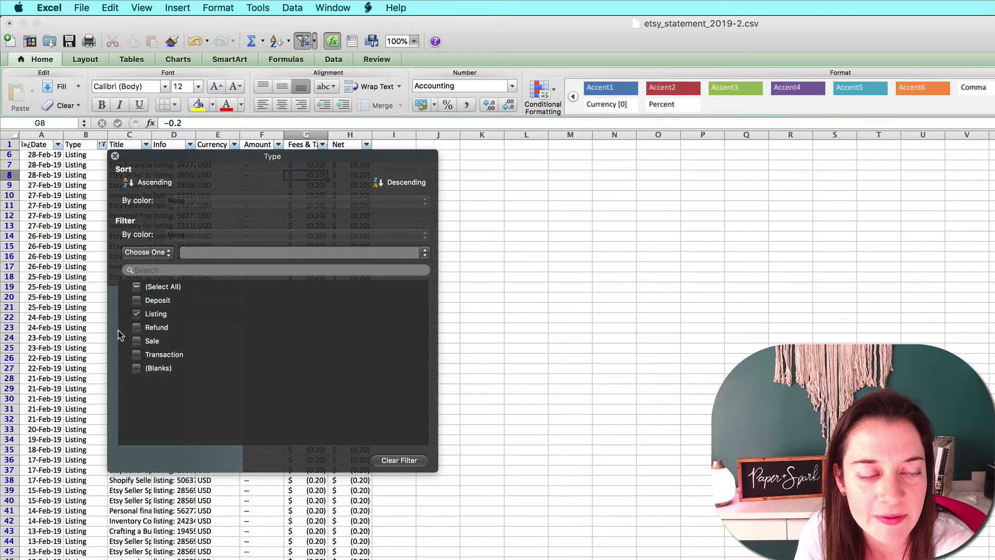
click(138, 315)
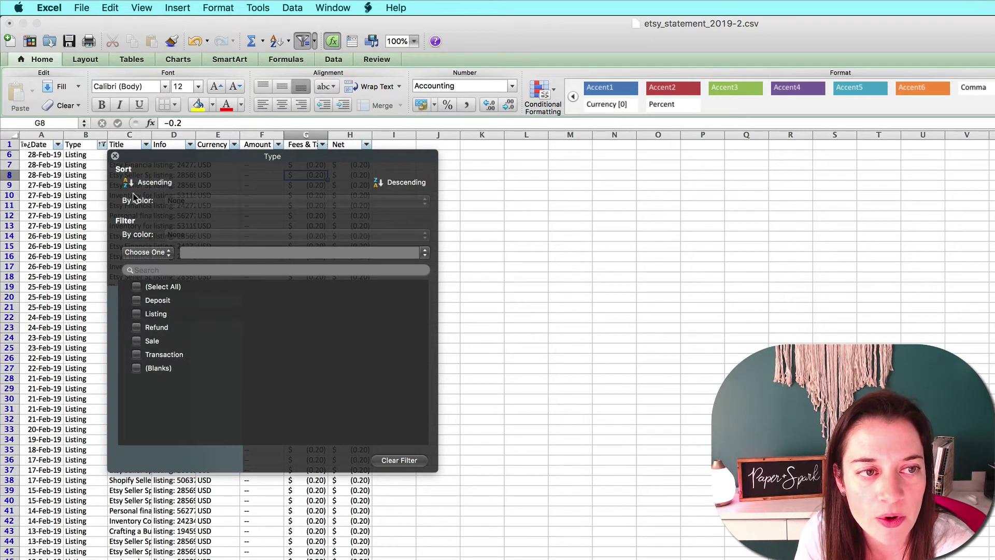
click(137, 288)
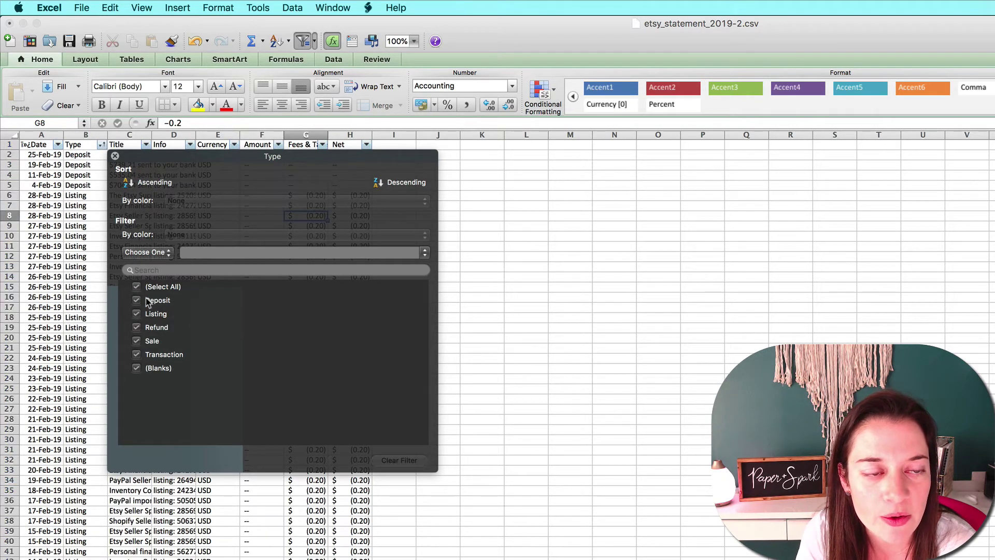
click(103, 187)
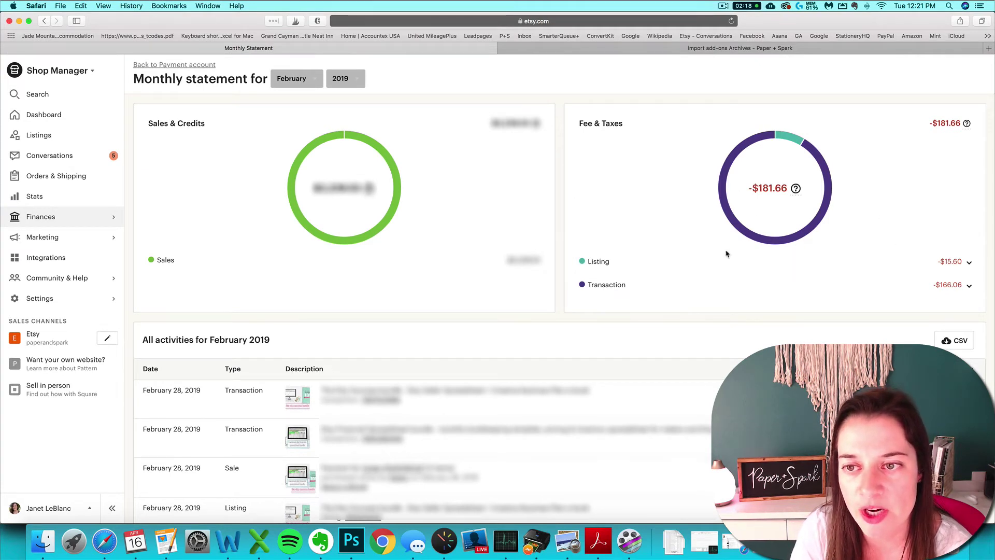
mouse_move(776, 188)
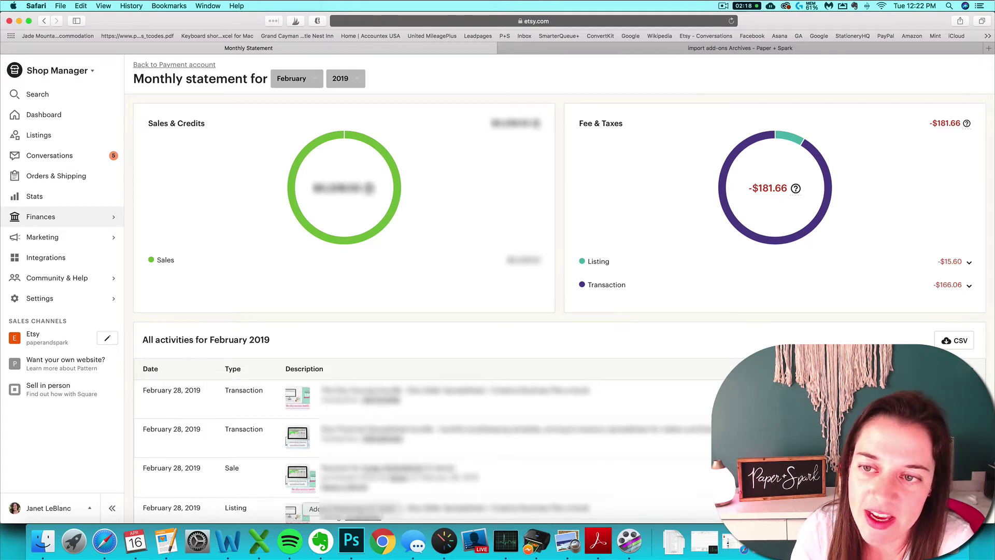
mouse_move(755, 176)
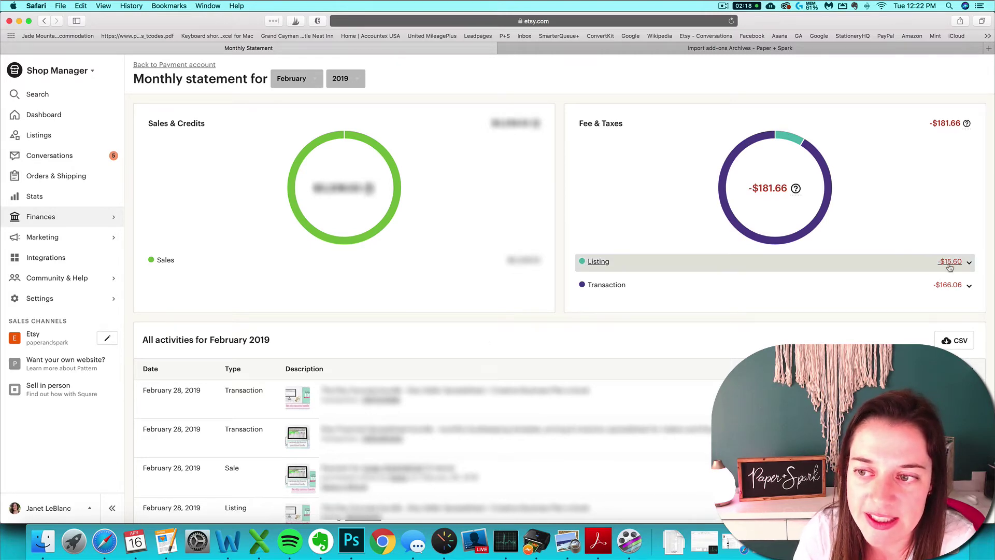
click(259, 540)
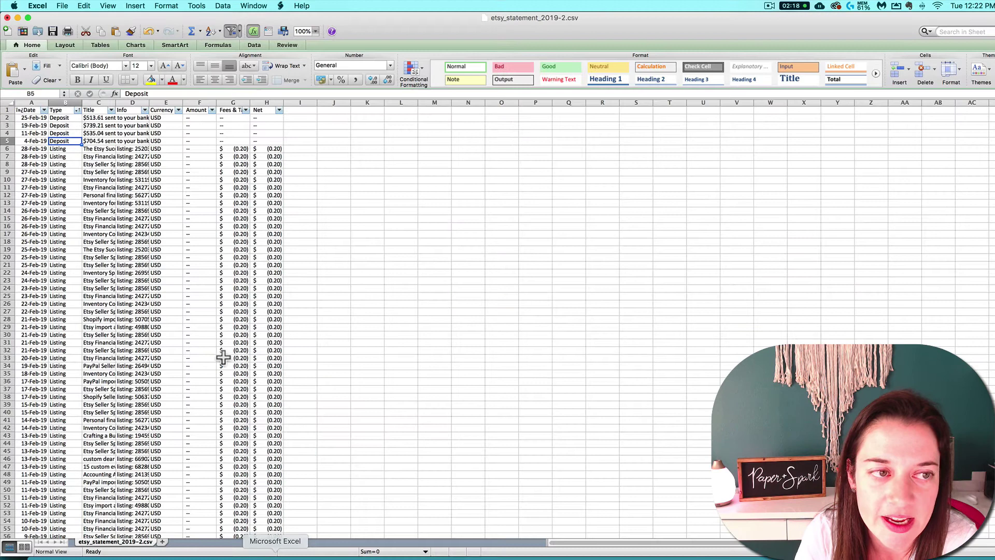
click(232, 149)
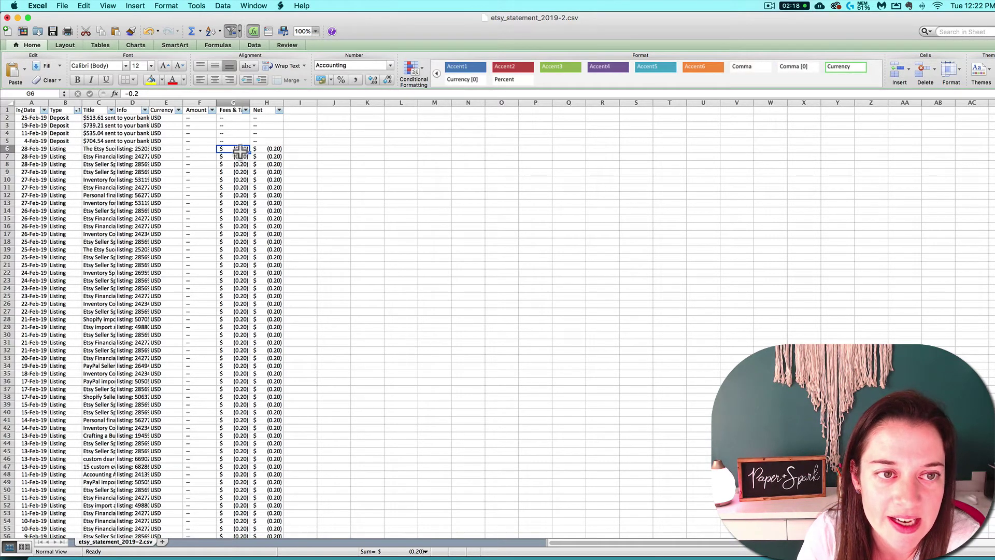
drag(240, 152, 239, 502)
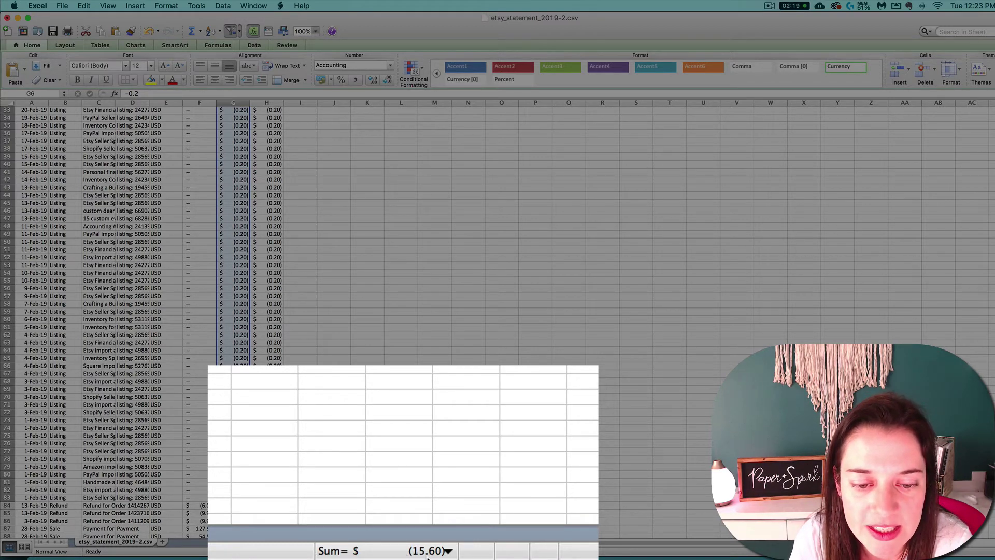
click(104, 541)
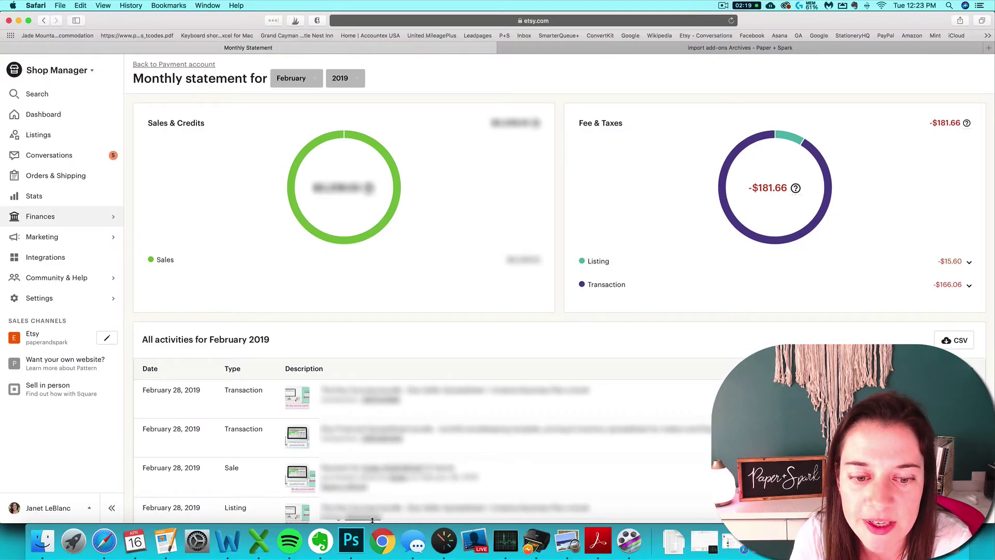
click(259, 541)
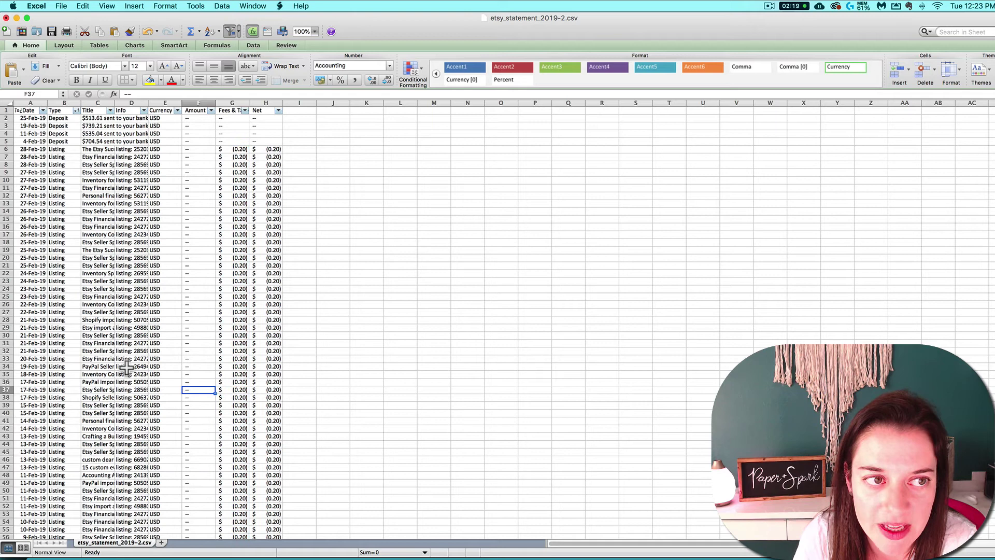
Step: Filter Type to Transaction rows and confirm the Fees & Taxes column sums to 166.06
click(76, 111)
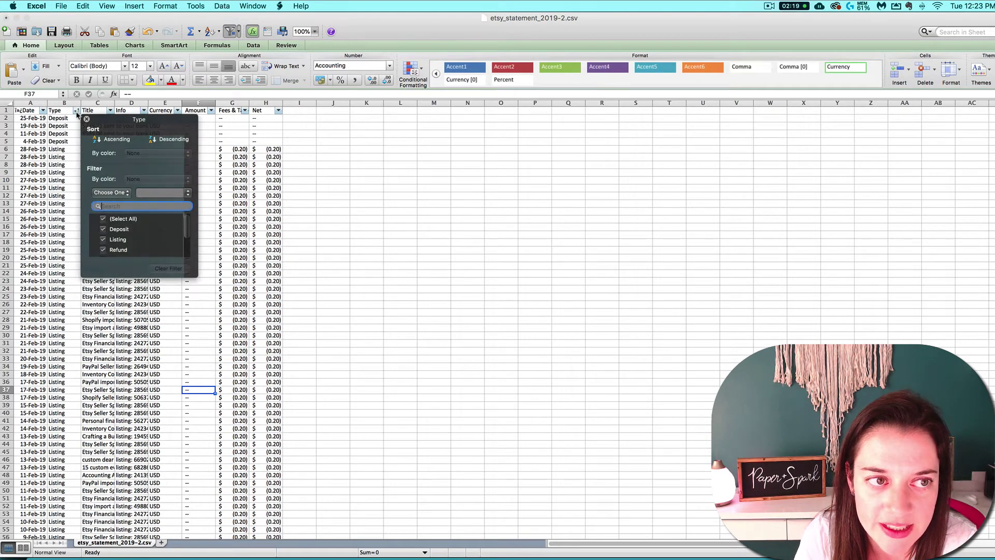
scroll(112, 239, down, 1)
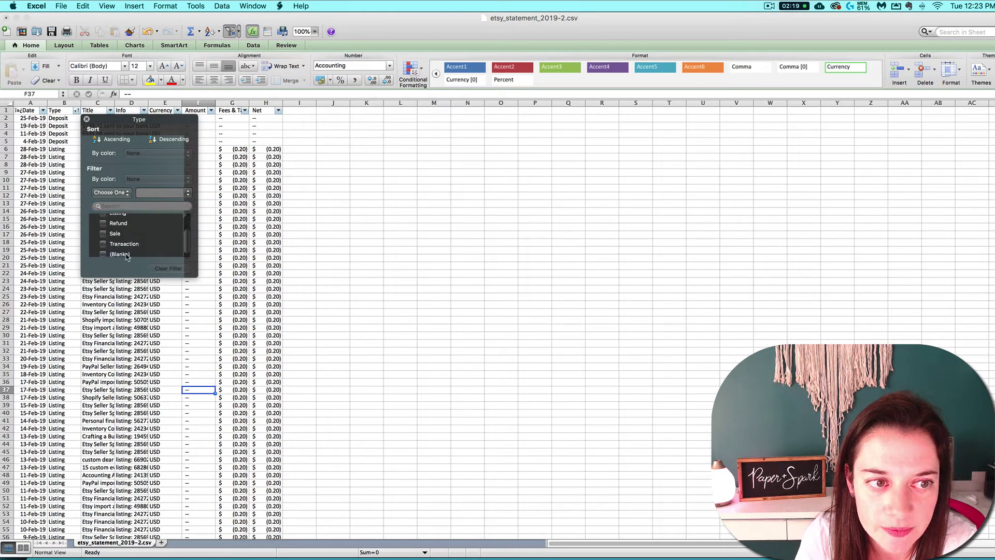
click(125, 243)
click(222, 211)
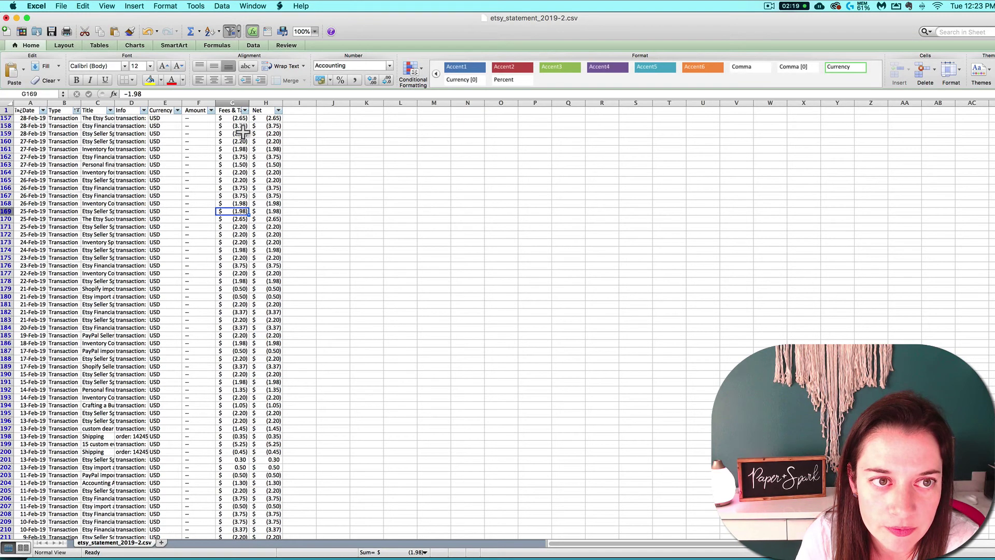
click(236, 103)
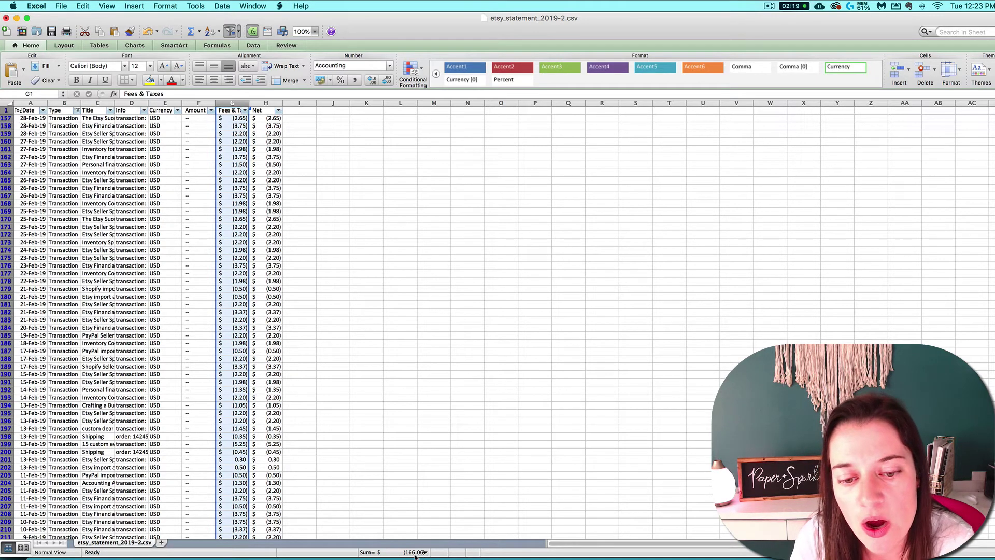
click(103, 542)
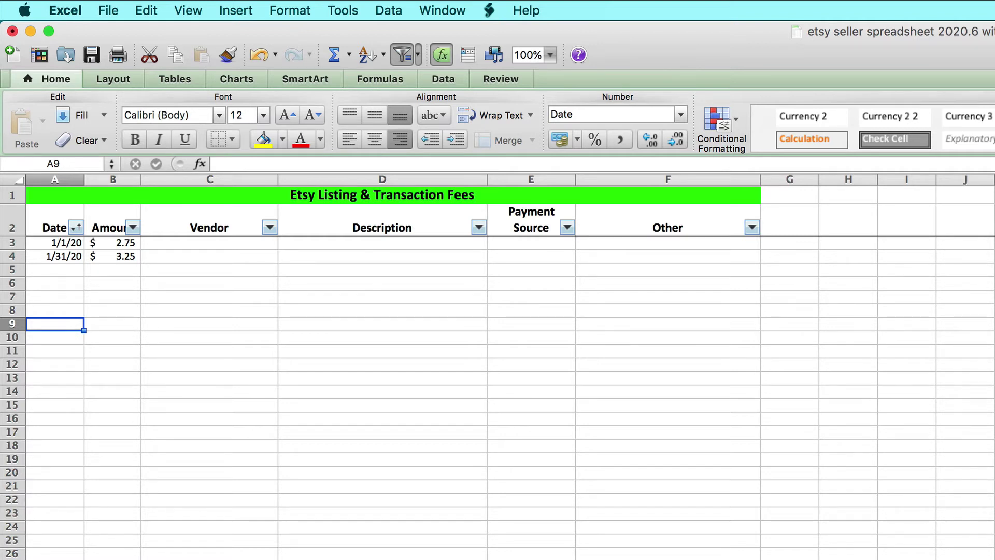
click(106, 401)
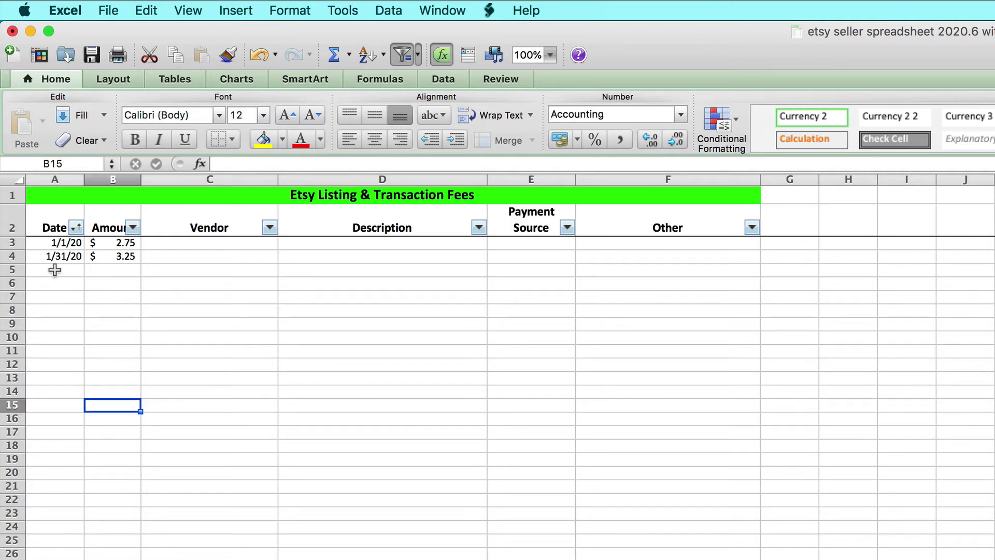
click(54, 270)
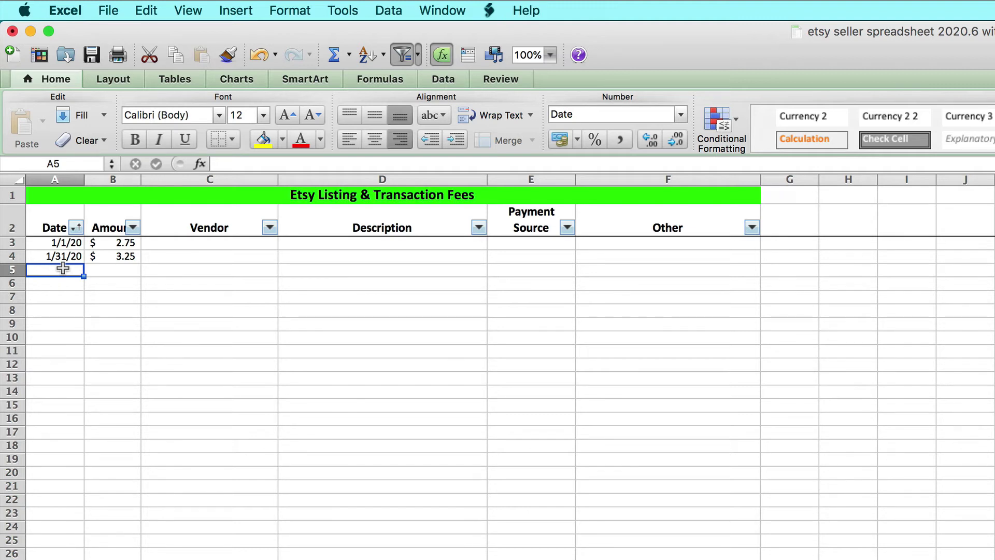
Step: Enter row 5: 2/29/20, $15.60, vendor etsy, description 'listing fees for feb'
text(2/28)
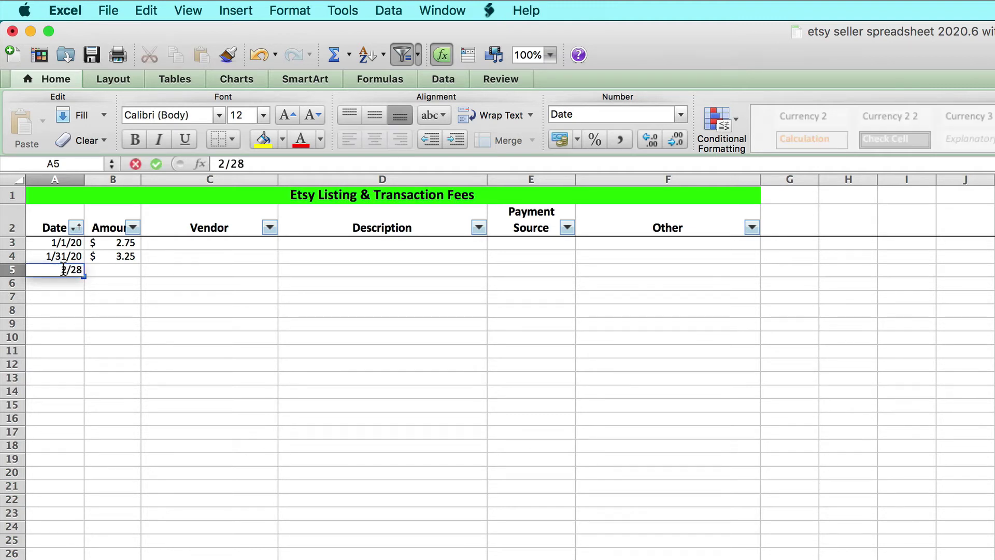
key(Tab)
key(Left)
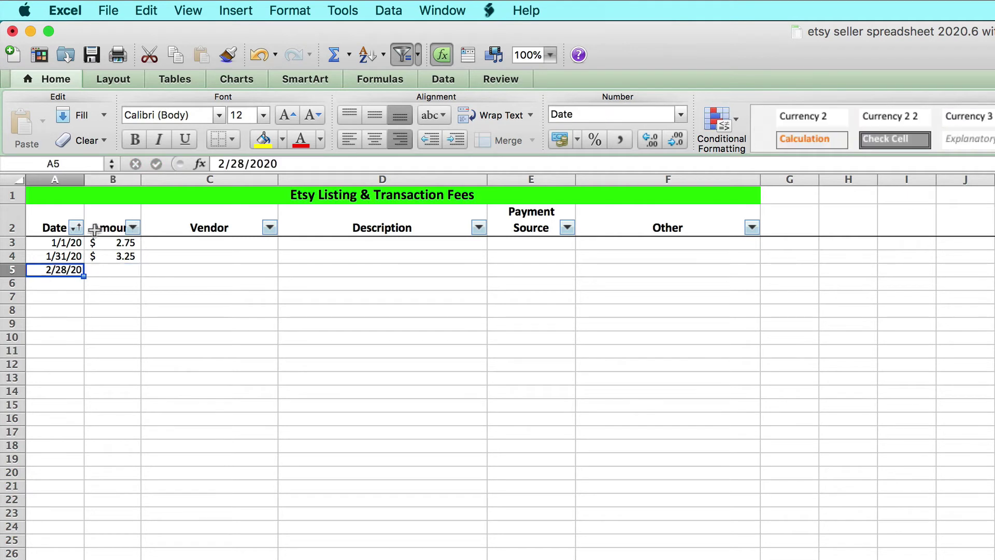
click(247, 164)
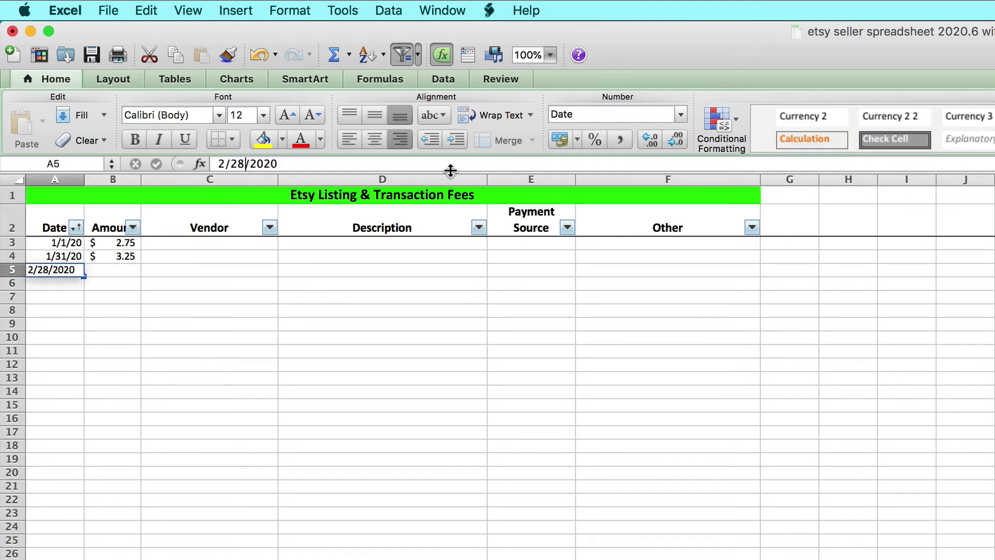
key(BackSpace)
text(9)
key(Tab)
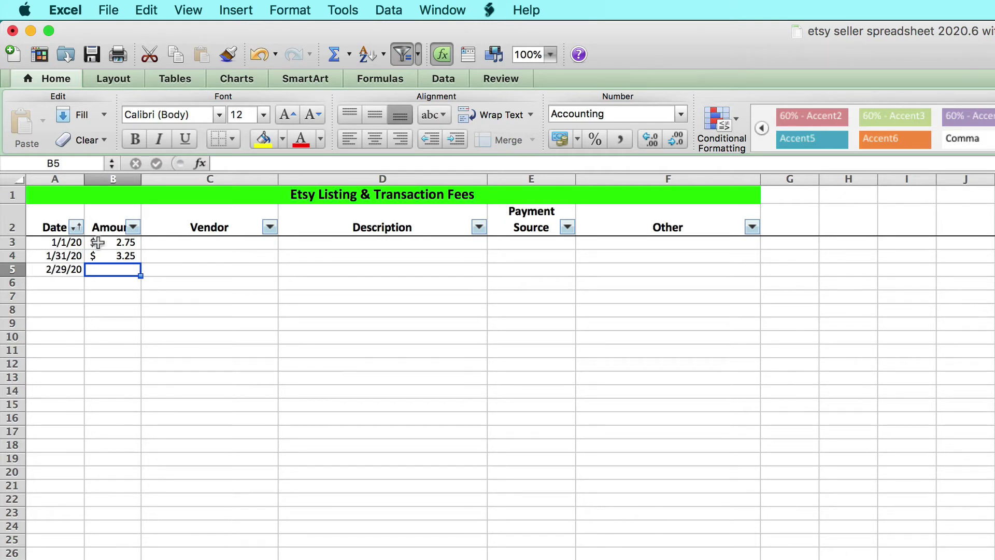
text(15.60)
key(Tab)
text(listin)
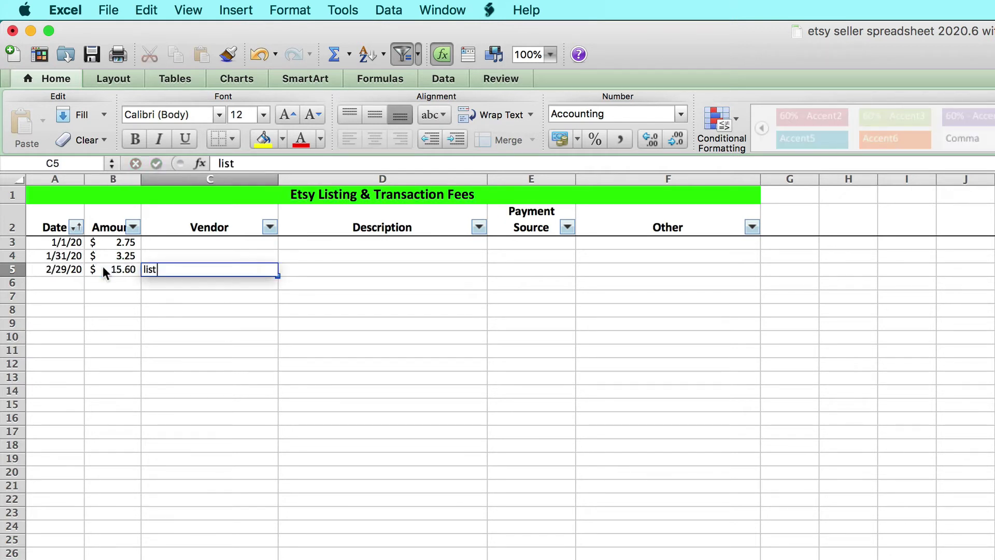
key(BackSpace)
key(BackSpace)
key(BackSpace)
key(BackSpace)
key(BackSpace)
key(BackSpace)
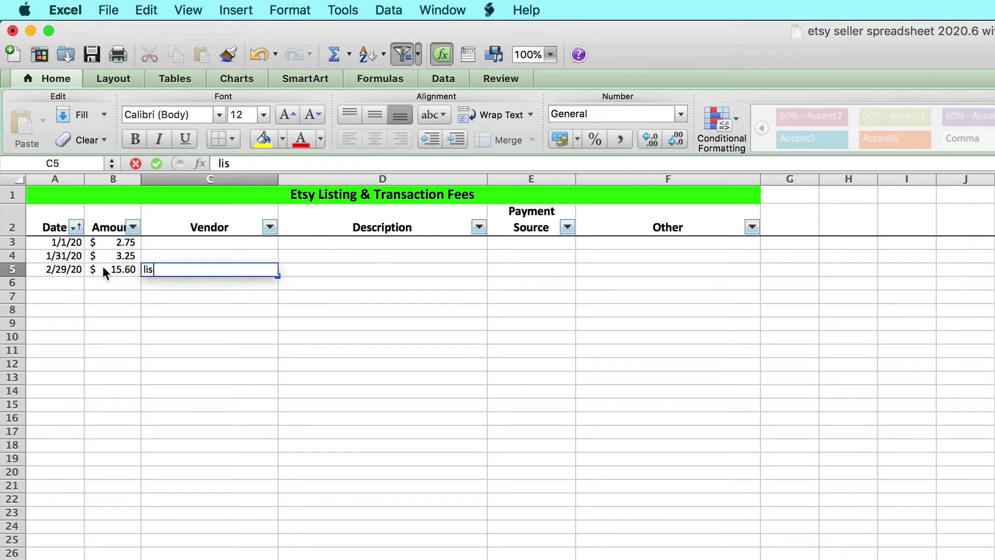
text(etsy)
key(Tab)
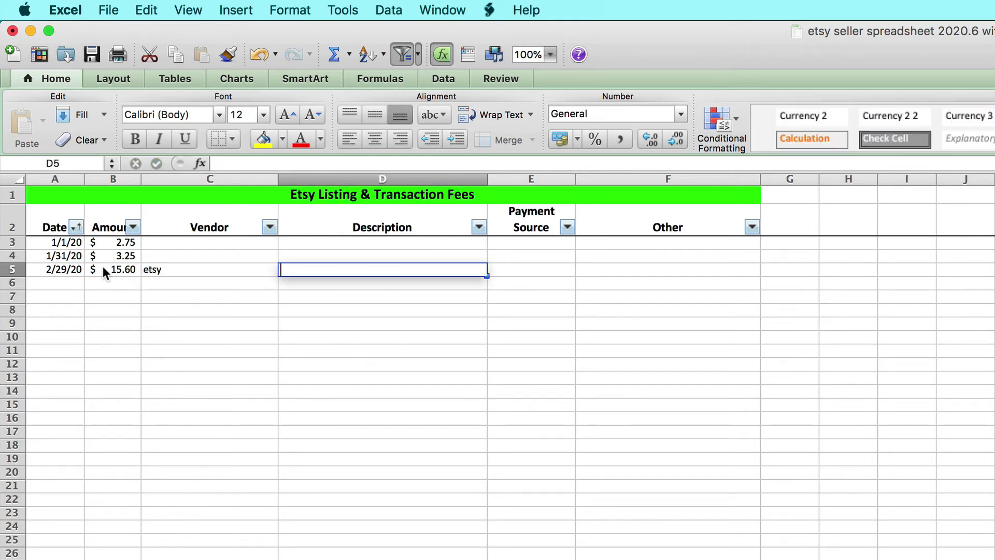
text(listing fees )
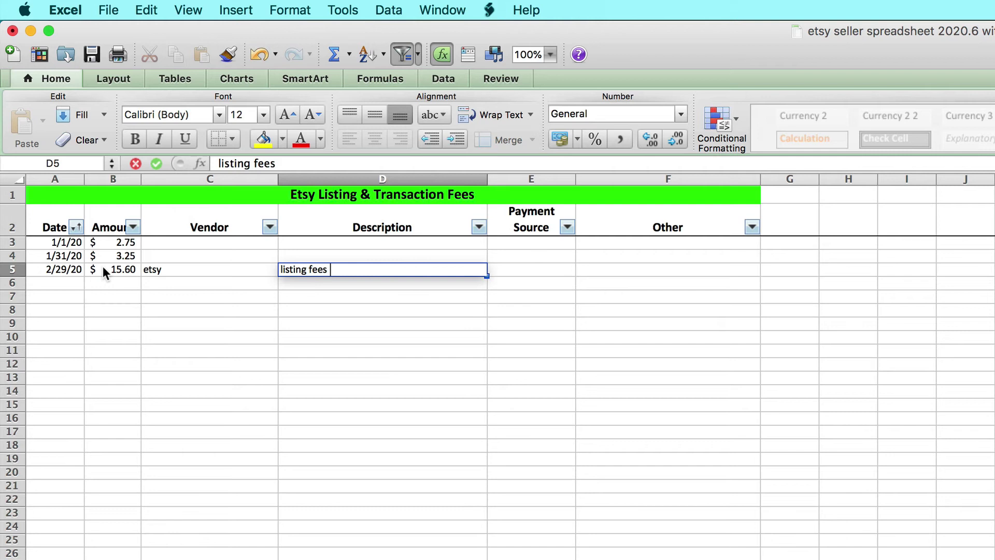
text(for fbe)
key(BackSpace)
key(BackSpace)
text(eb)
key(Return)
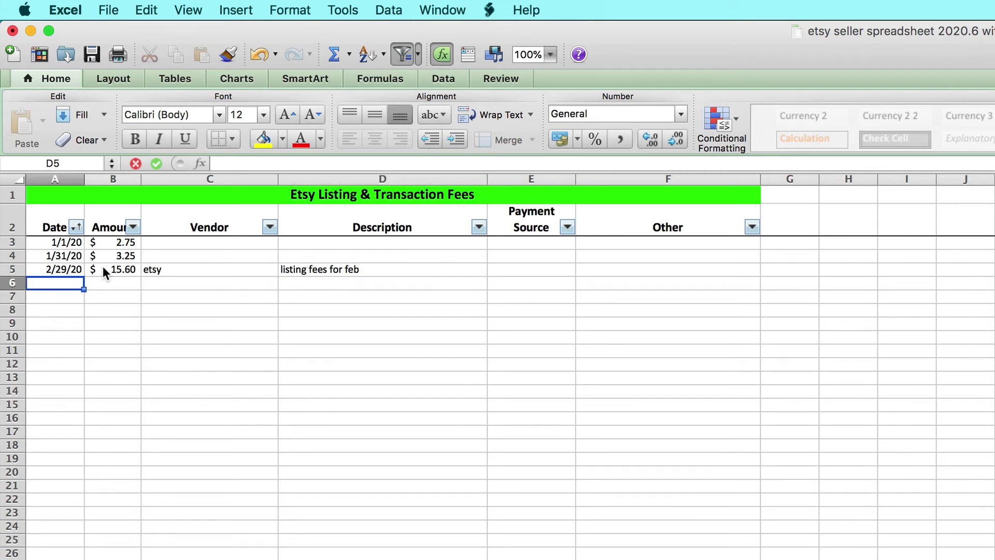
Step: Enter row 6: 2/29/20, $166.06, vendor etsy, description 'transaction fees for feb'
text(2/29)
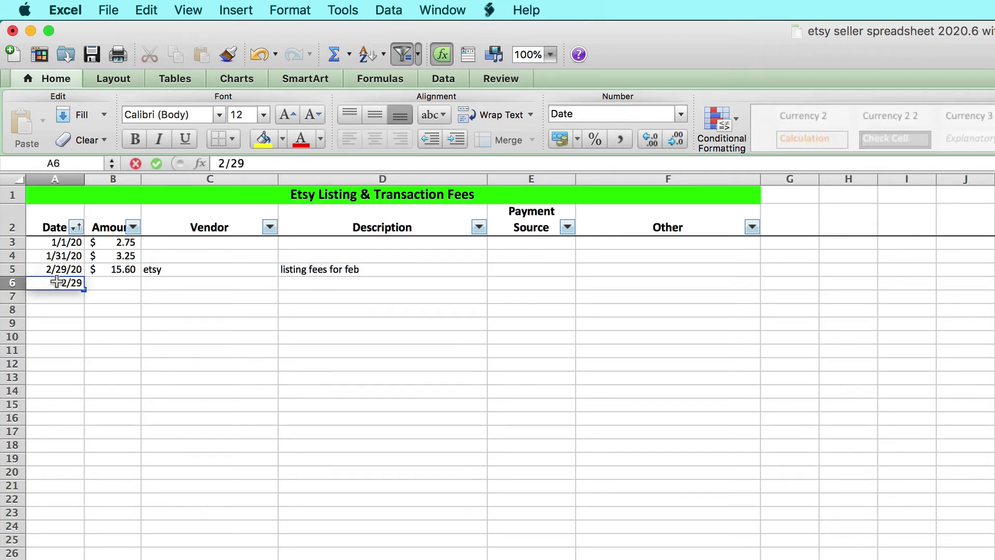
text(/20)
key(Tab)
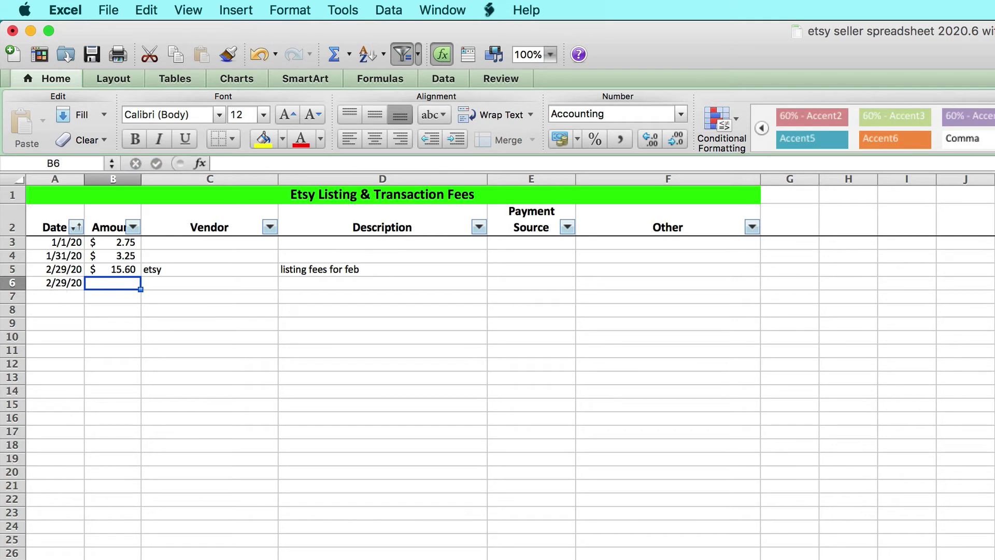
text(166.06)
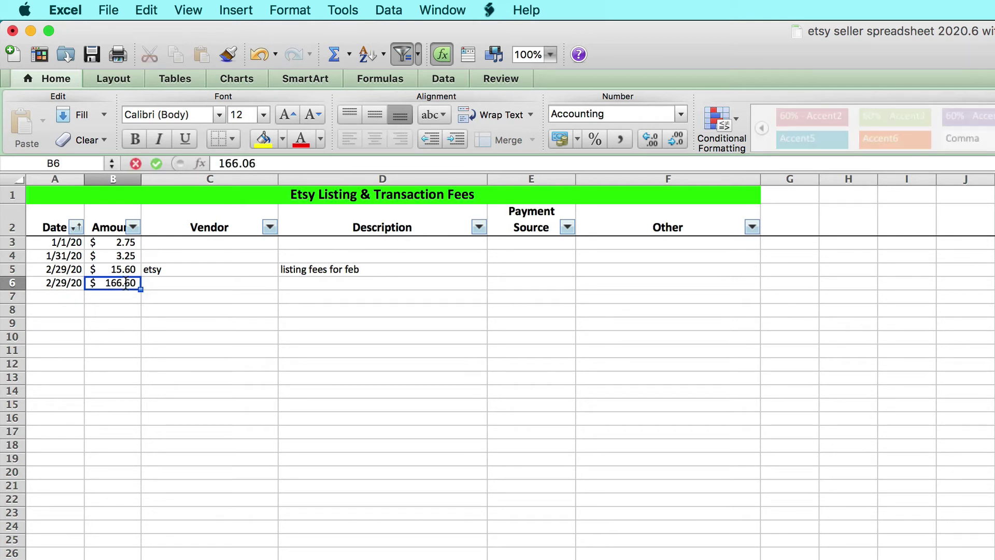
key(Tab)
text(etsy)
key(Tab)
text(transa)
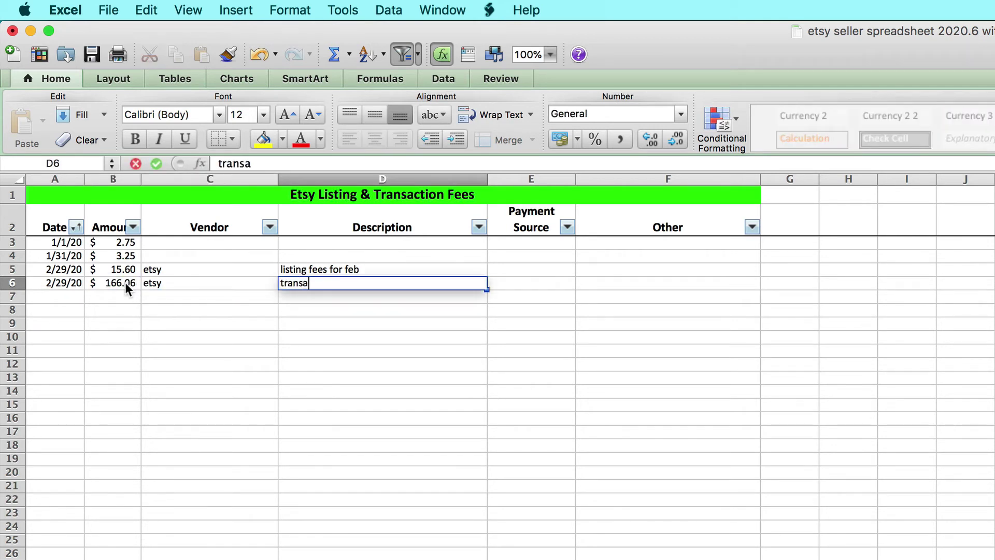
text(ction fees for feb)
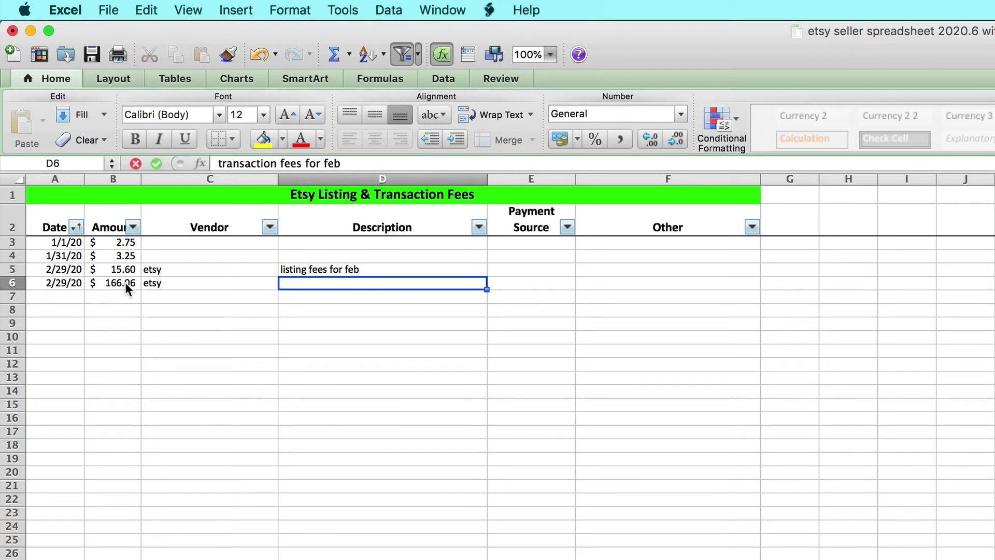
key(Return)
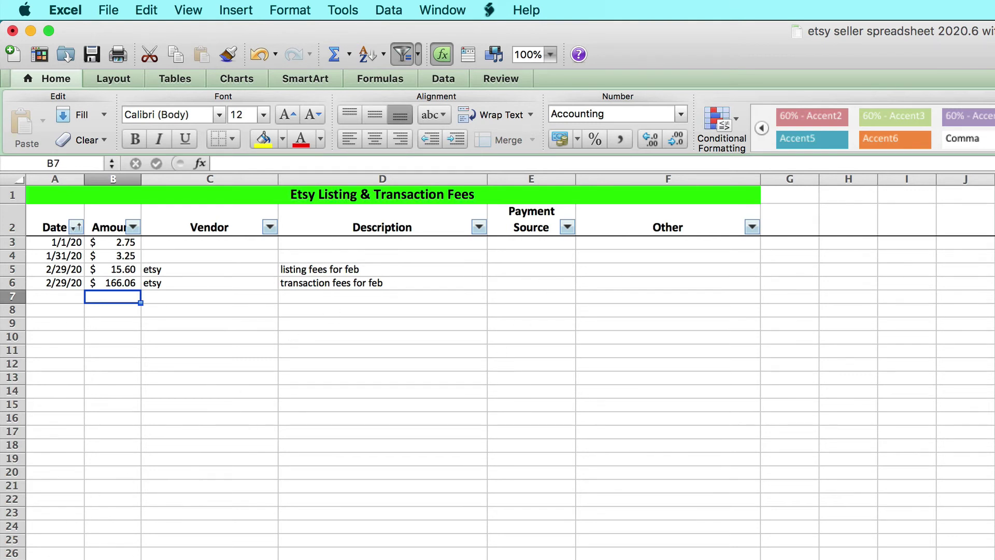
click(667, 540)
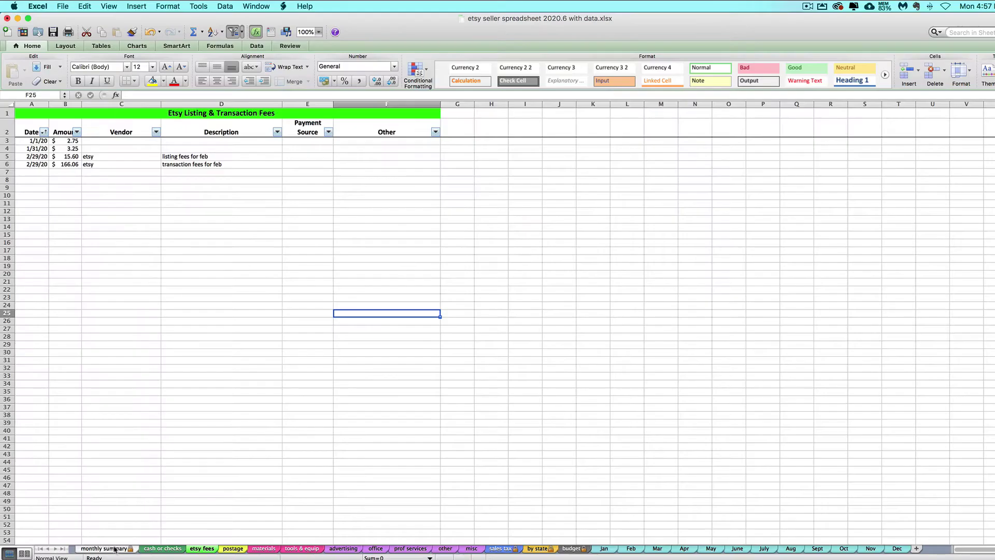
Step: On the monthly summary, check that C18 shows 181.66 for Feb-20 Etsy Listing & Transaction Fees
click(106, 548)
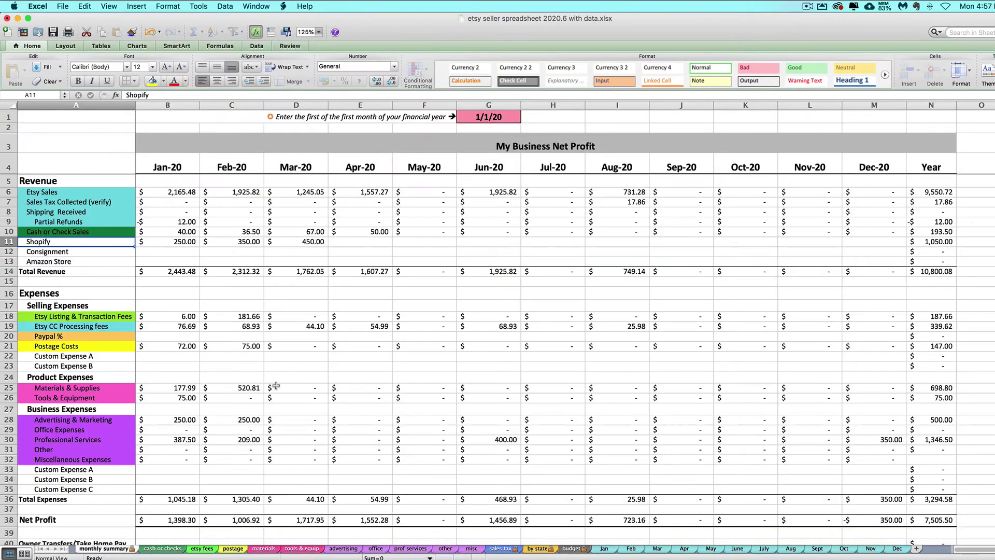
click(232, 241)
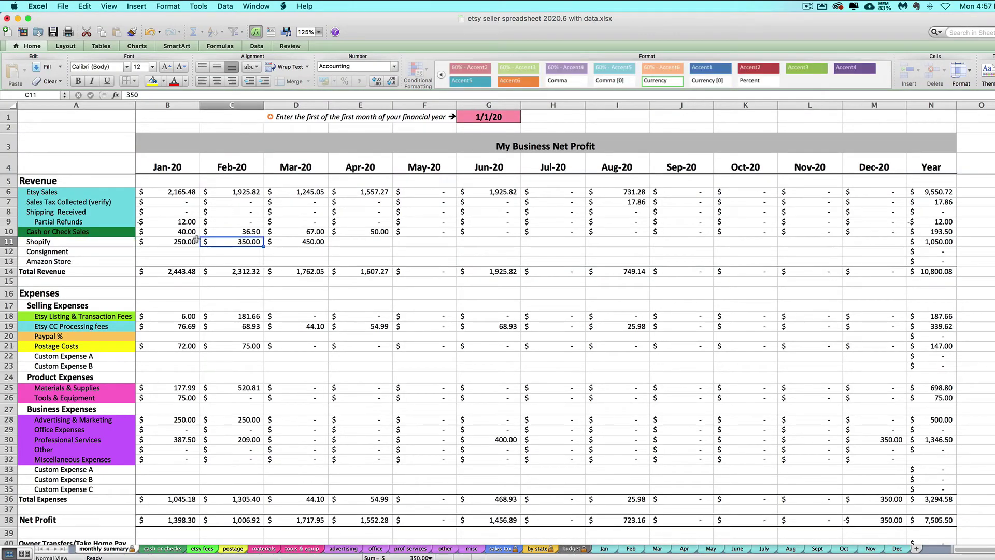
click(232, 318)
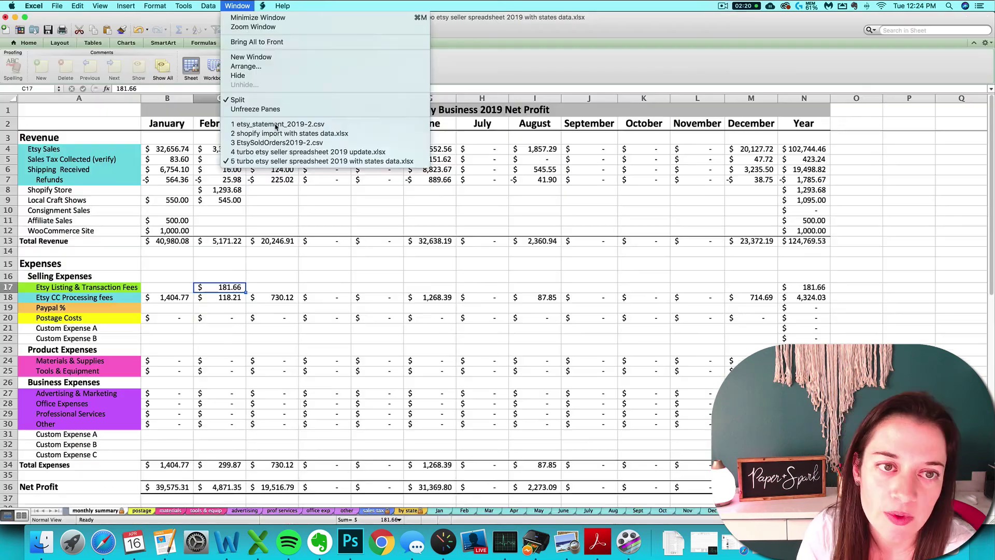
Step: Filter the Etsy statement's Type column to Transaction, then bring up the workbook's postage sheet
click(290, 99)
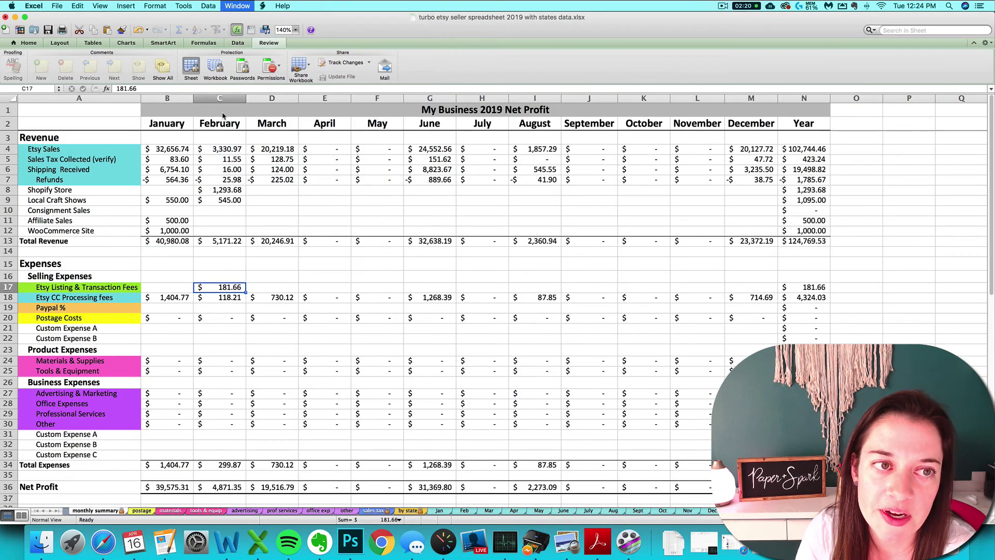
click(75, 155)
click(72, 104)
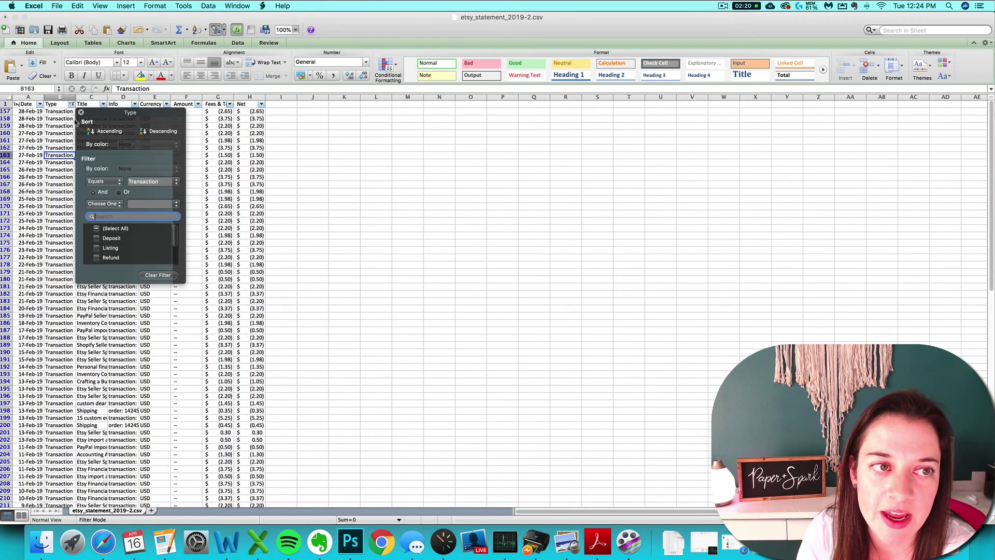
scroll(132, 255, down, 3)
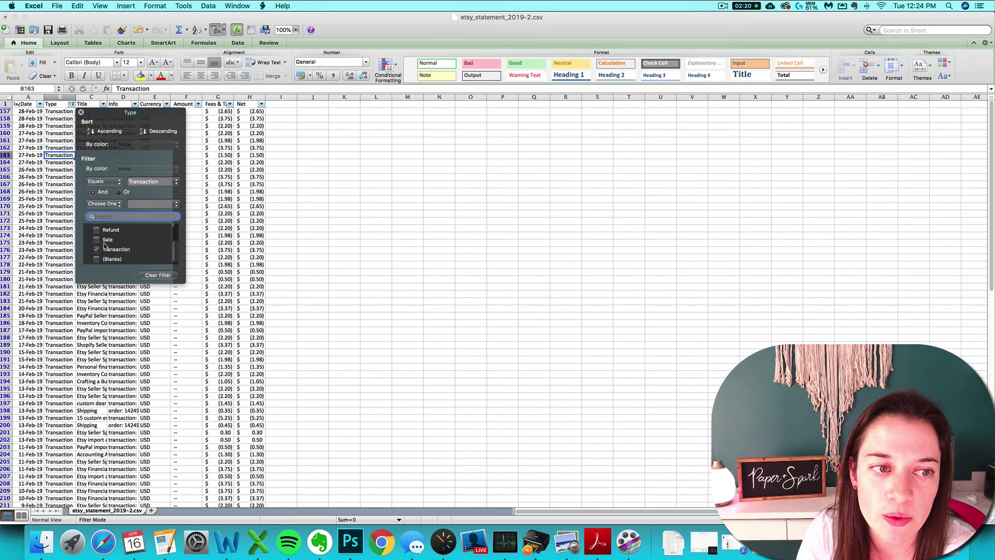
click(224, 258)
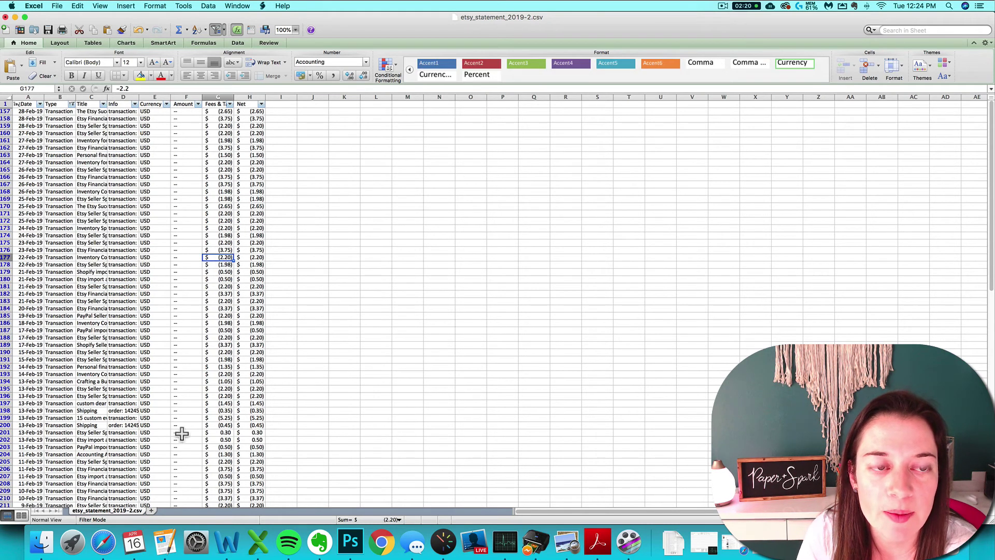
click(248, 6)
click(322, 161)
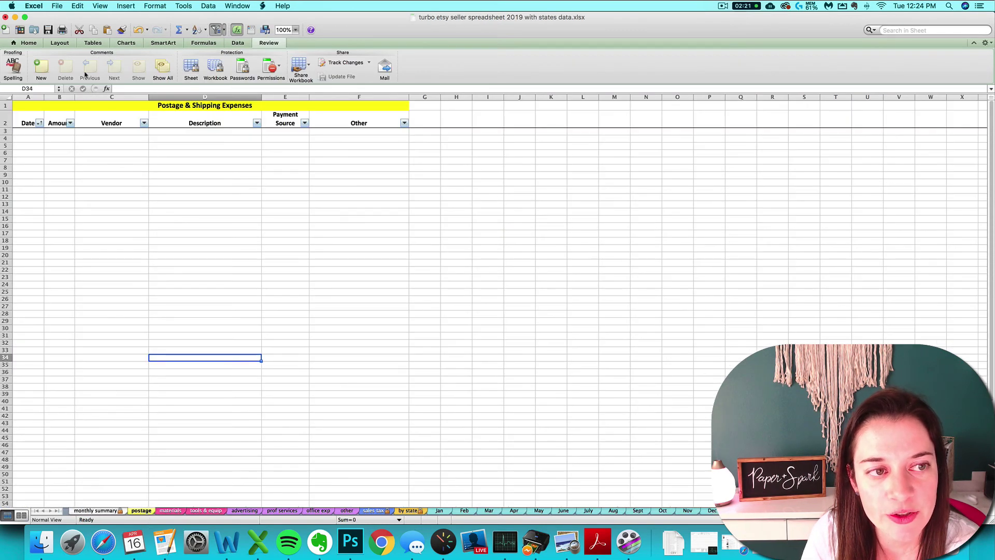
Step: Enter 2/28, 72.50, Etsy and 'USPS shipping labels' in row 3 of the postage sheet
click(52, 150)
click(40, 133)
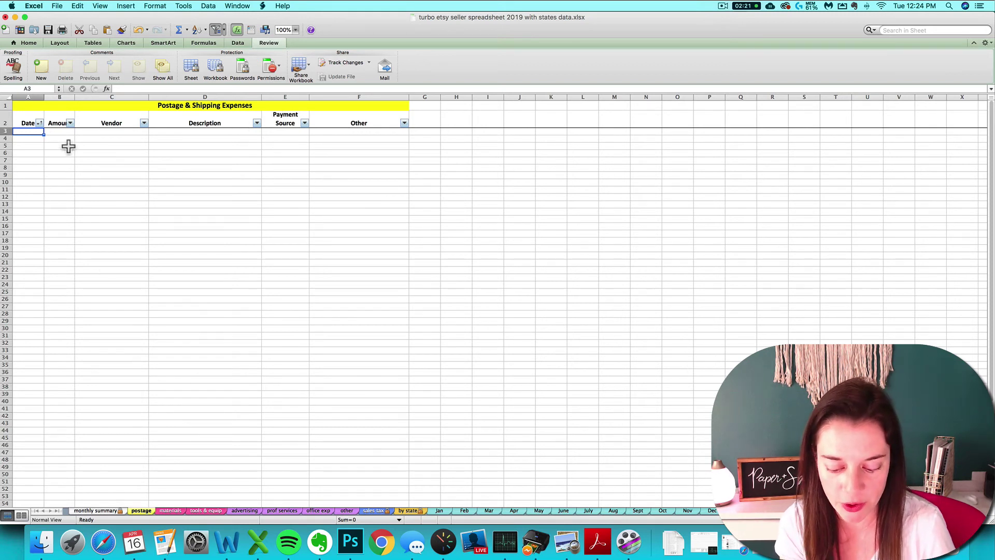
text(2)
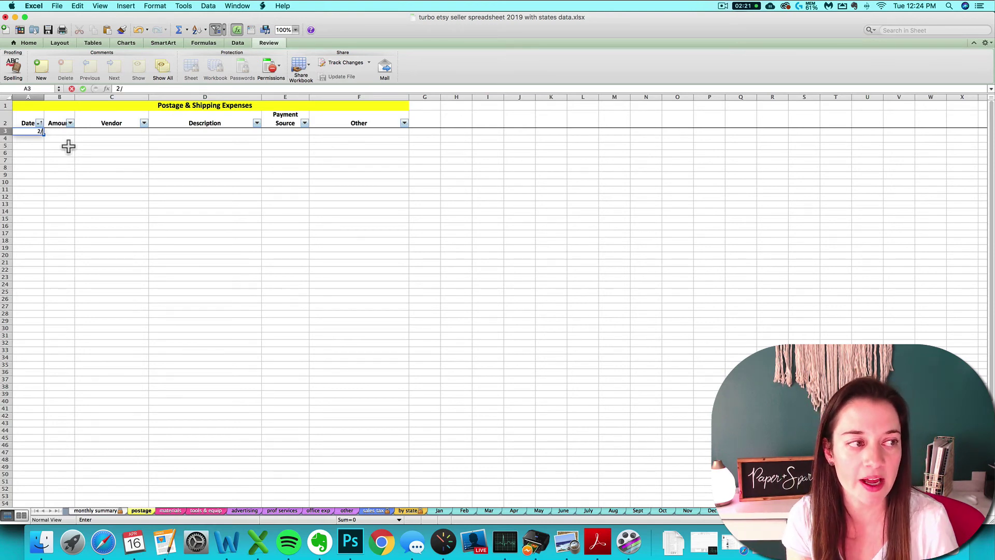
text(/)
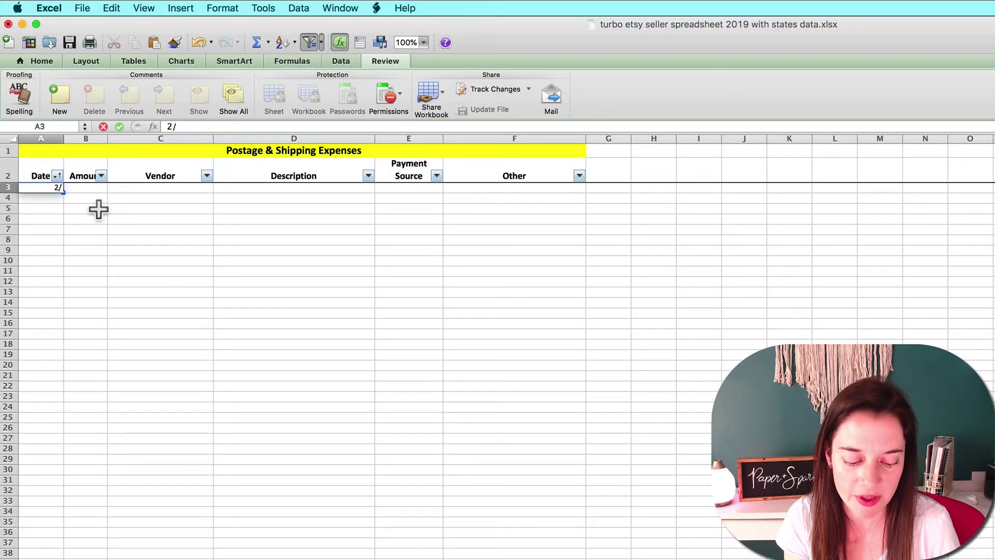
text(28)
key(Tab)
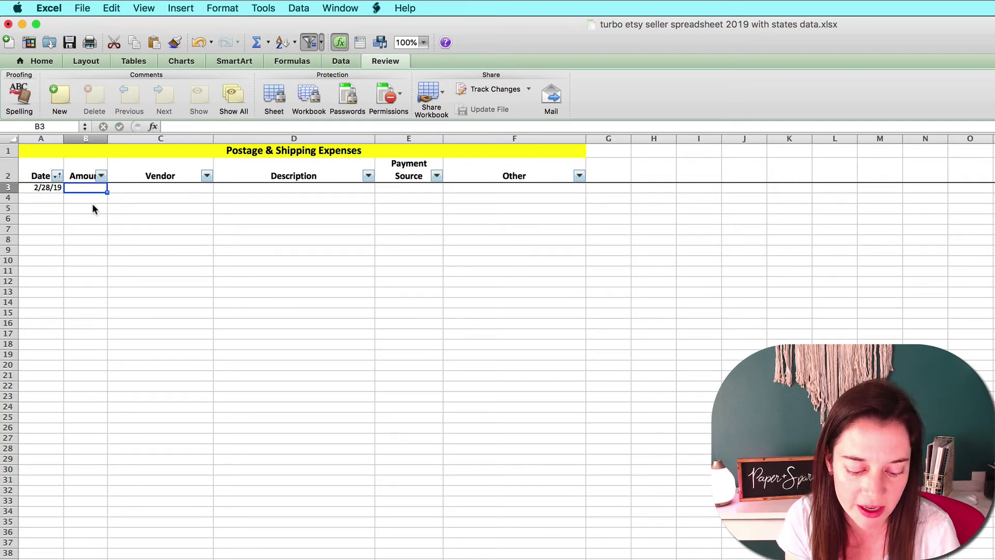
text(72.50)
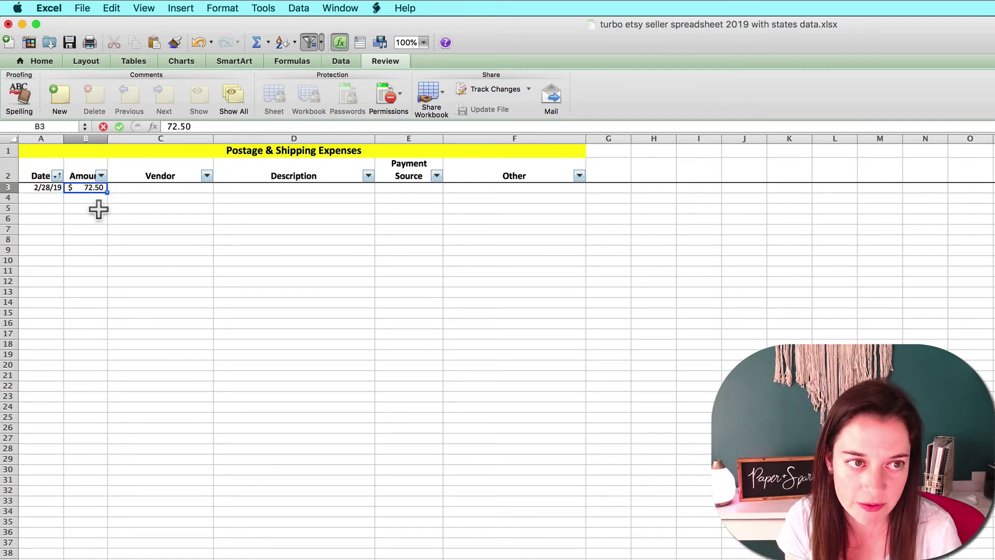
key(Tab)
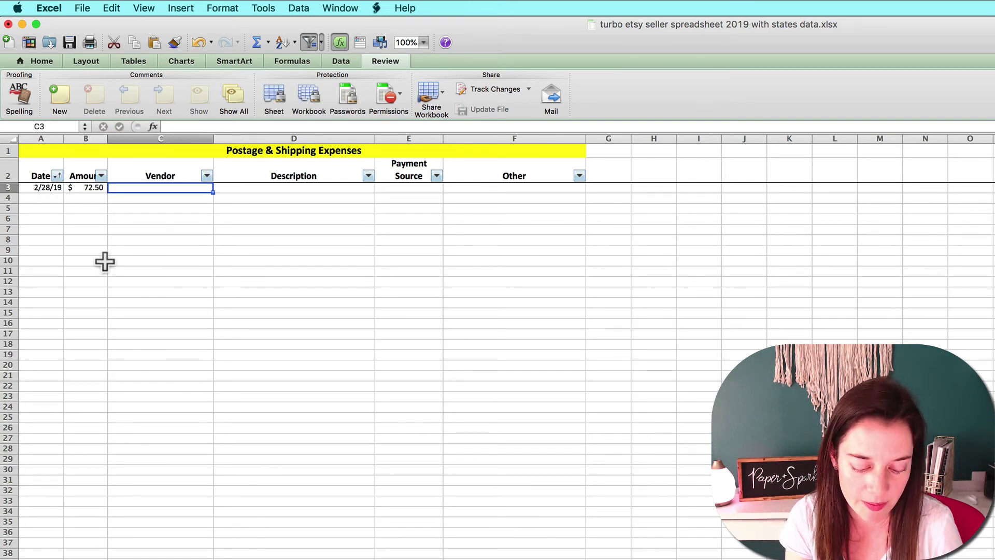
text(Etsy)
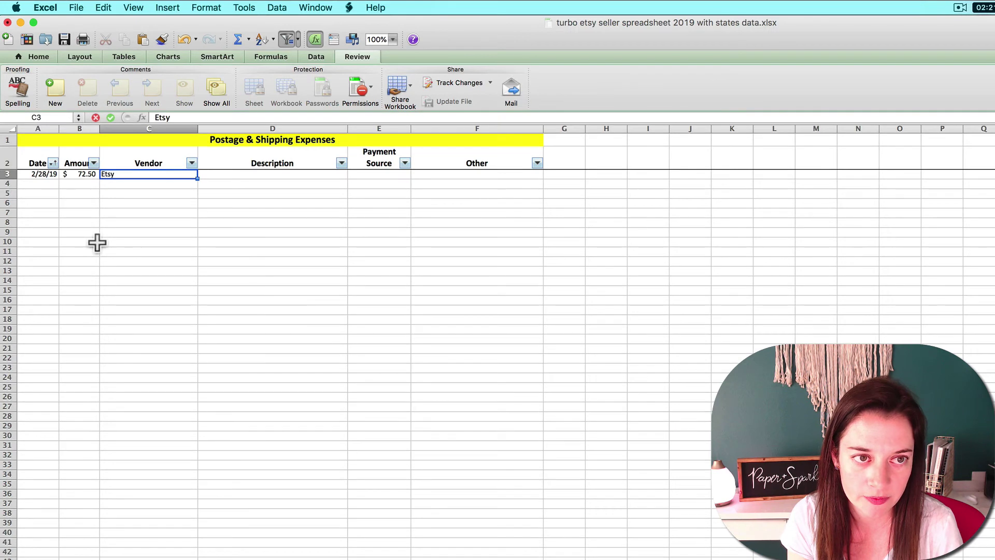
key(Tab)
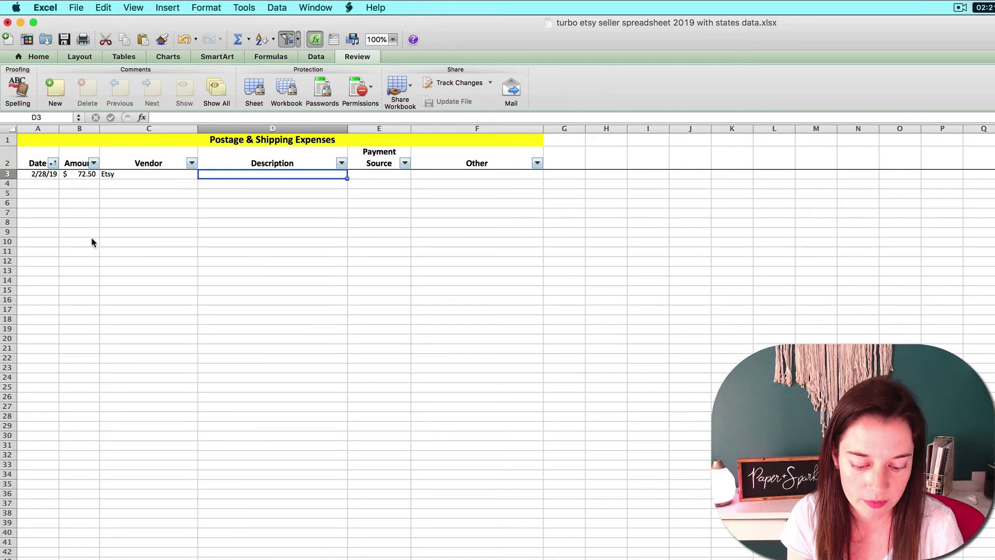
text(USPS shipping labels)
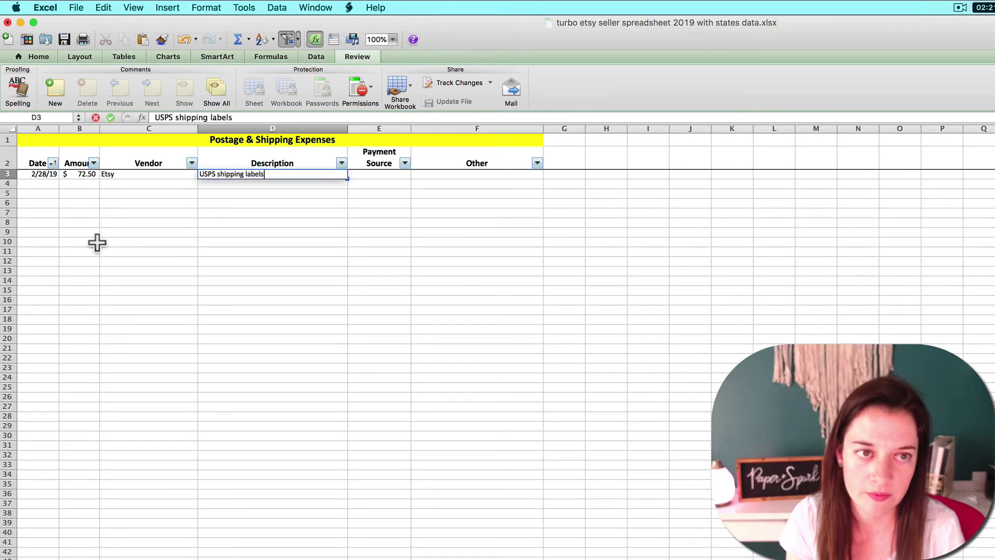
key(Return)
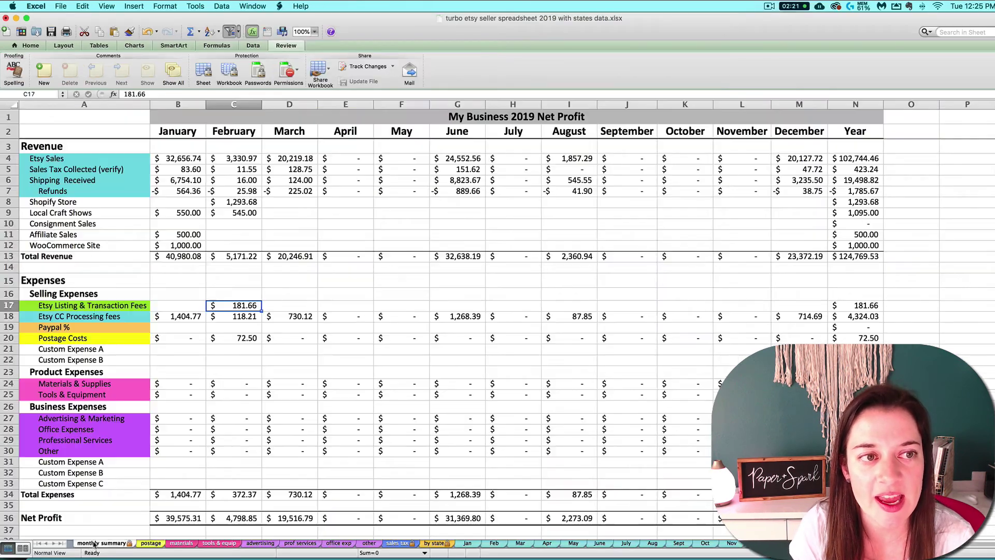
Step: Verify C20 on the monthly summary reads $72.50 for February postage, then switch back to Safari
click(252, 342)
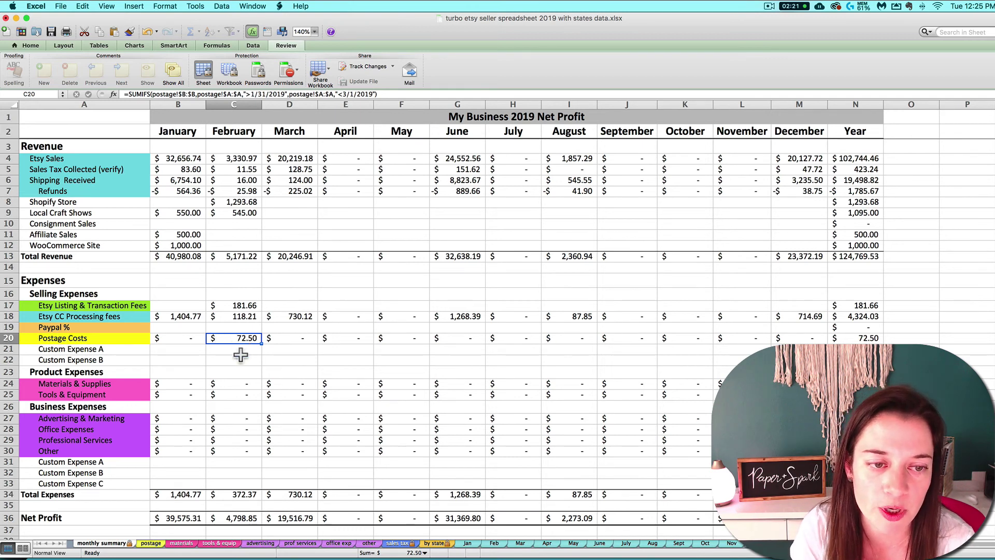
click(109, 554)
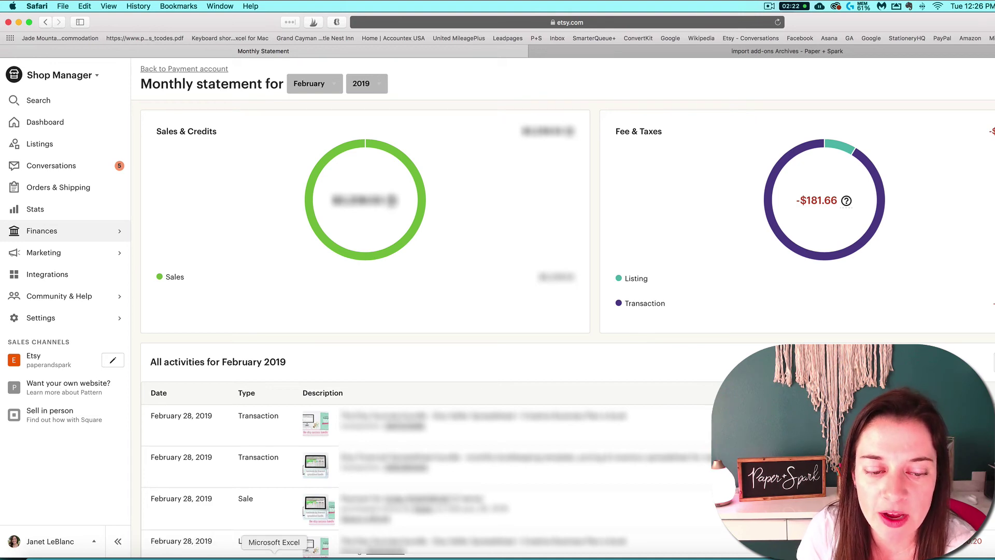
click(274, 557)
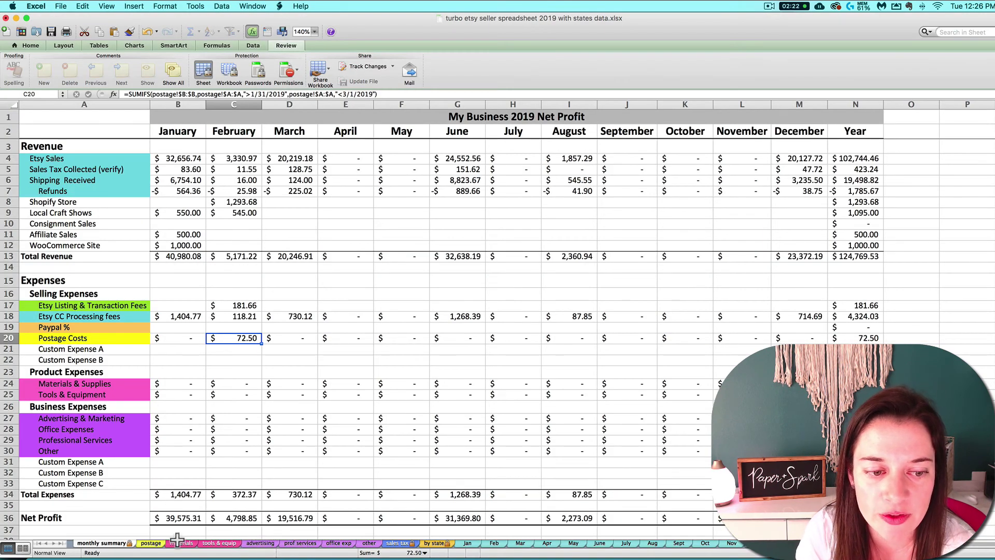
click(250, 543)
click(176, 241)
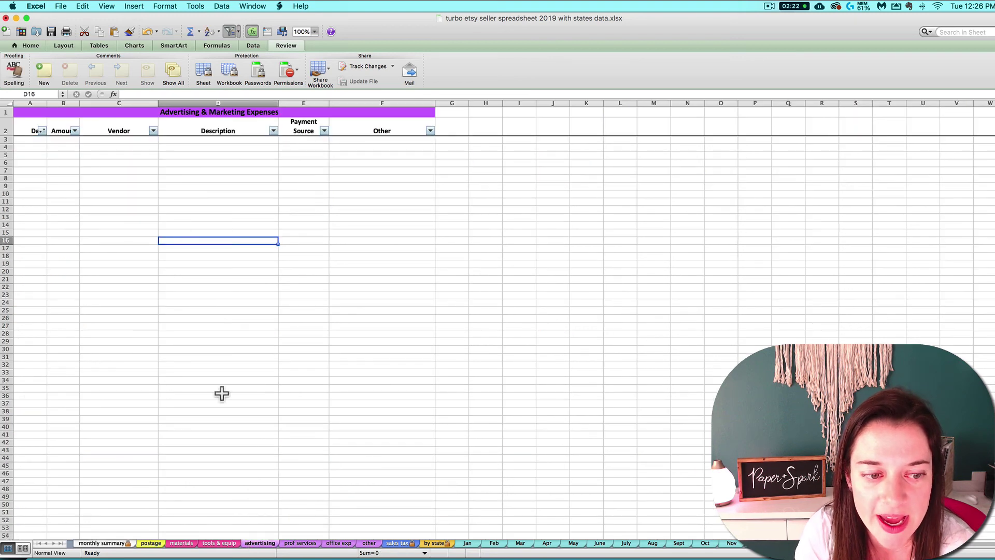
click(102, 543)
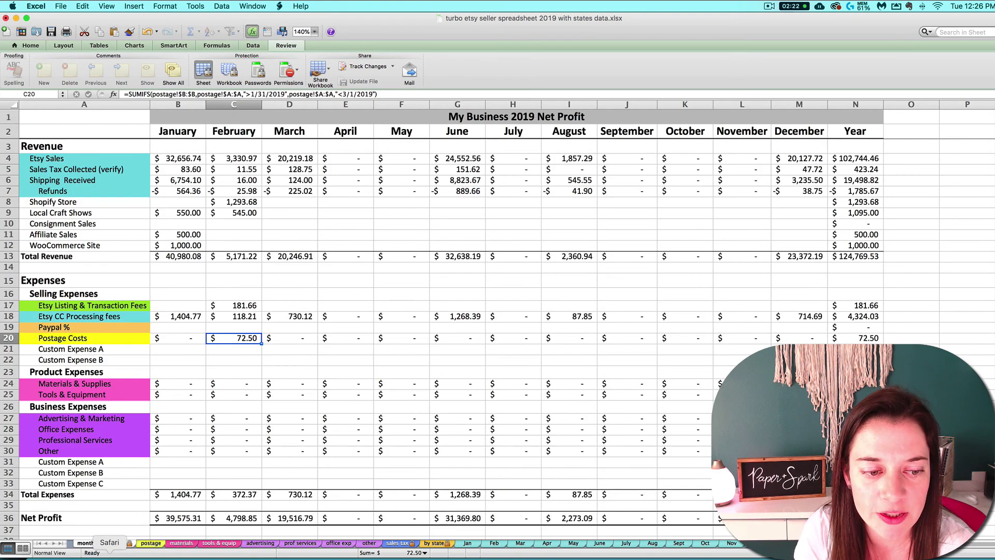
click(109, 558)
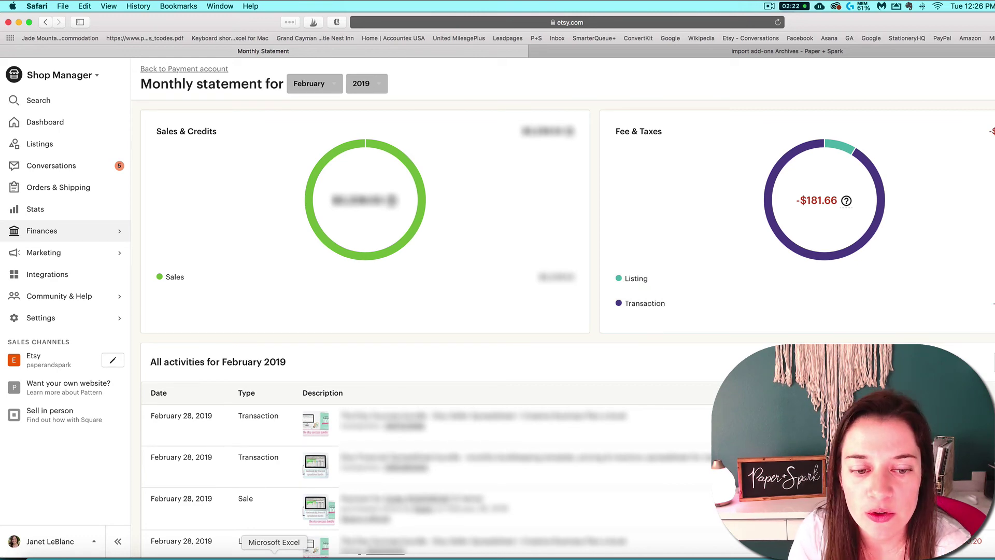
click(274, 556)
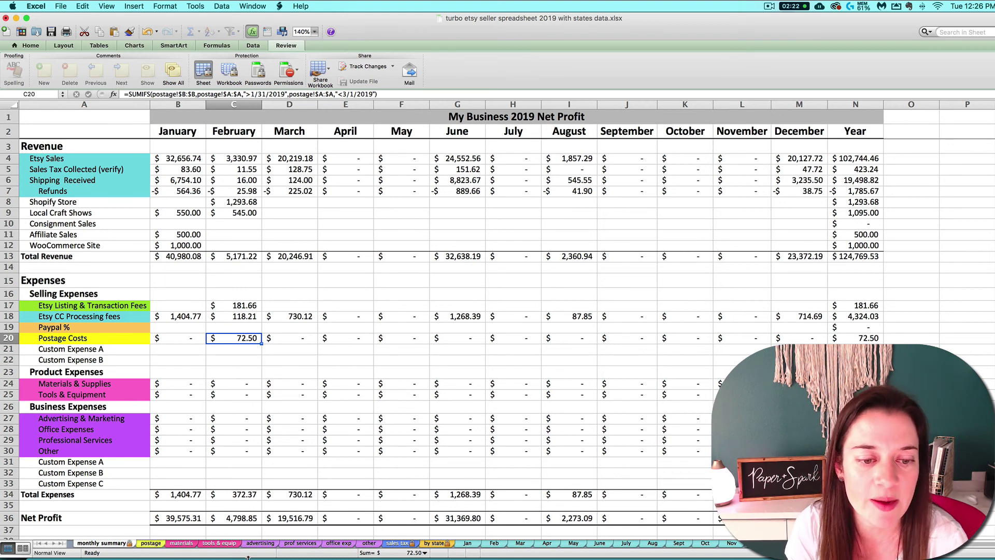
click(108, 557)
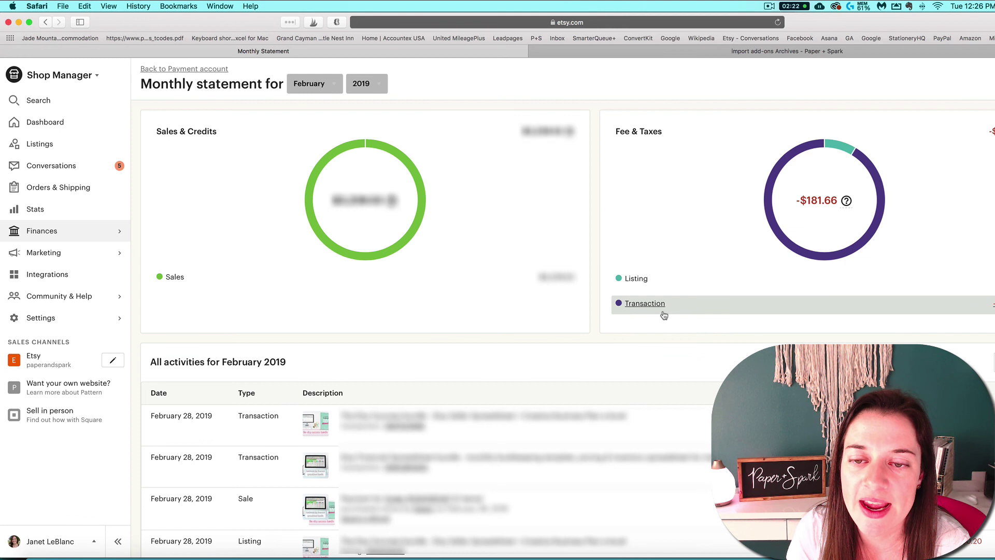